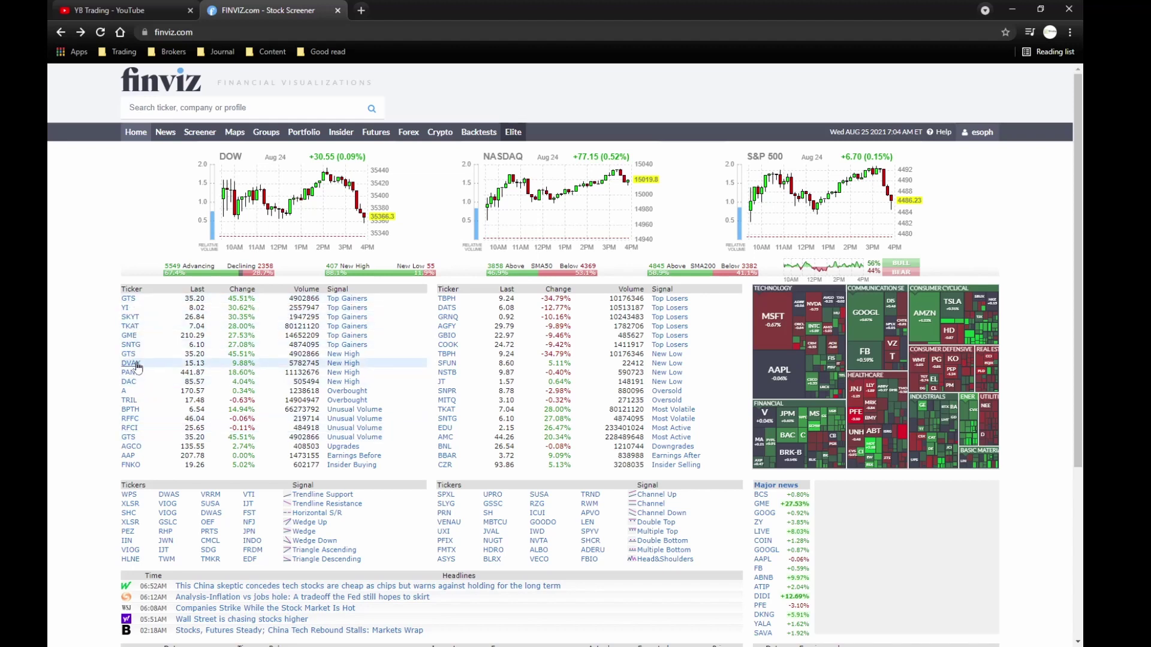
Examine the S&P 500 market map and return to the home page
{"action": "mouse_move", "coordinate": [148, 328]}
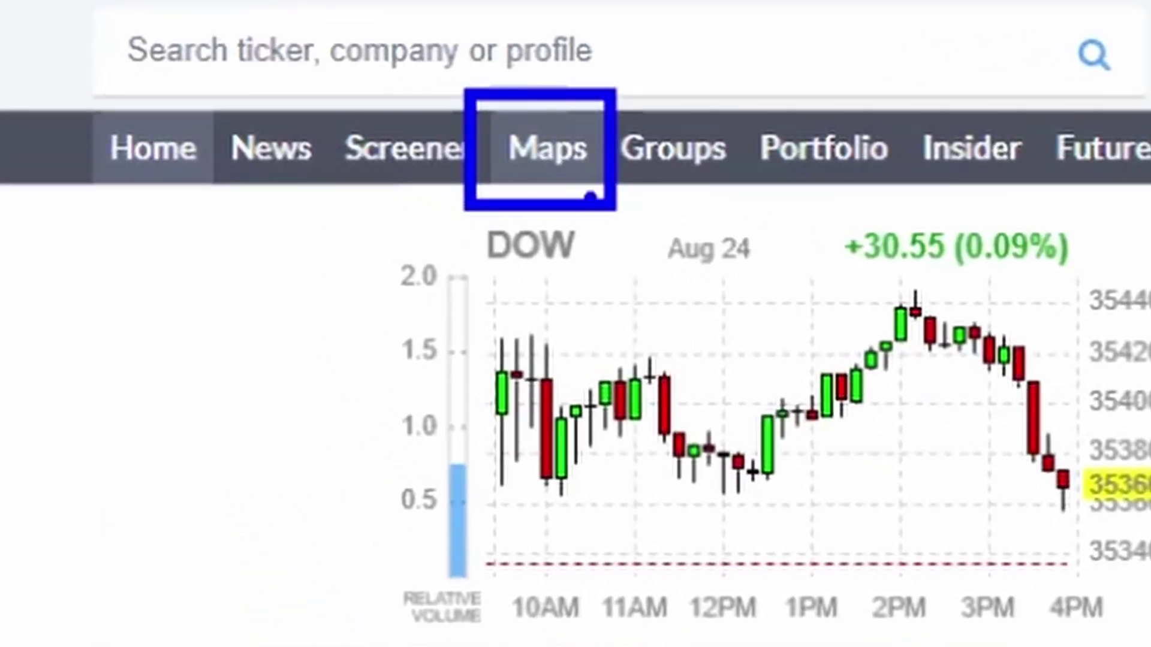
{"action": "left_click", "coordinate": [548, 163]}
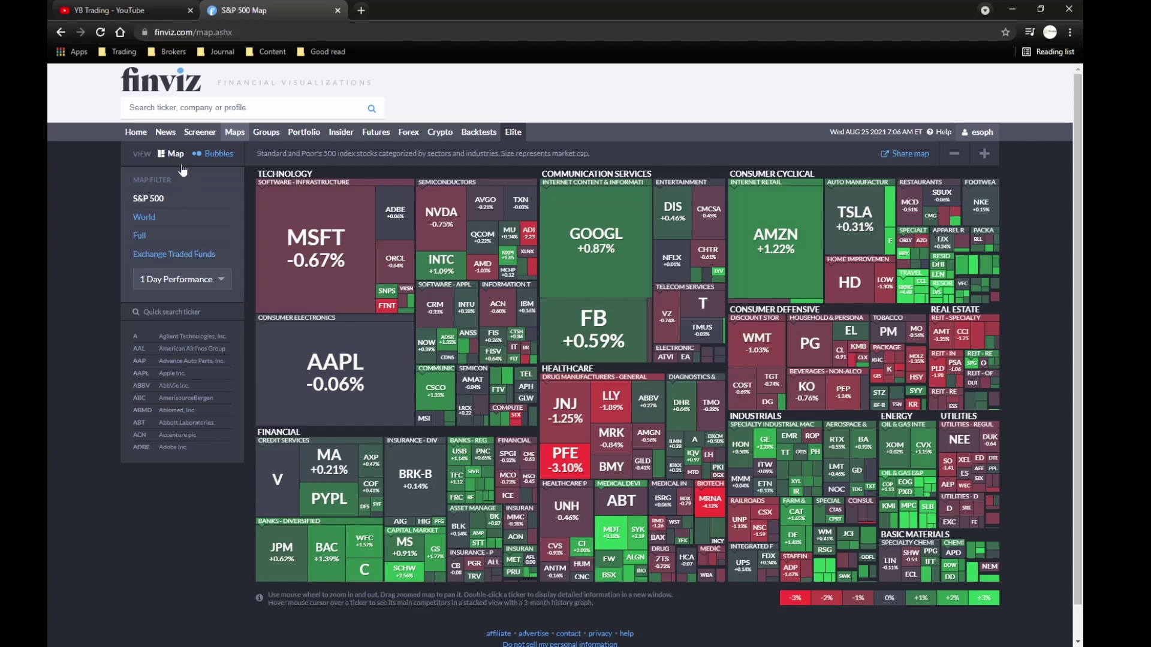
{"action": "left_click", "coordinate": [136, 132]}
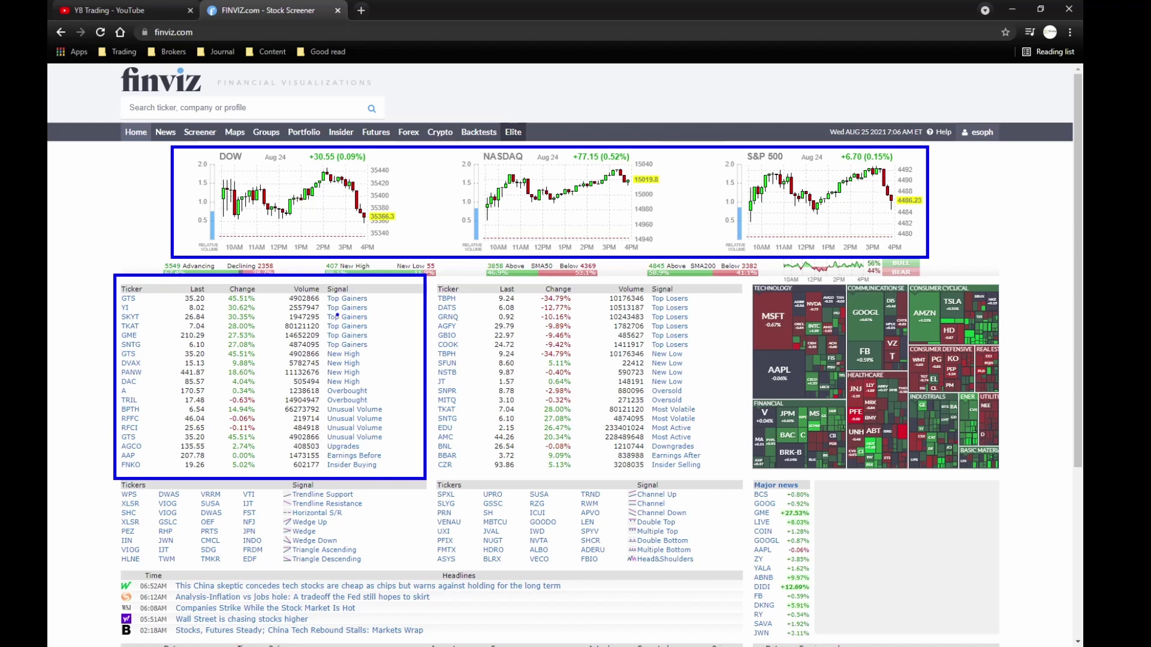
{"action": "mouse_move", "coordinate": [432, 281]}
{"action": "left_mouse_down"}
{"action": "mouse_move", "coordinate": [683, 436]}
{"action": "mouse_move", "coordinate": [722, 474]}
{"action": "left_mouse_up"}
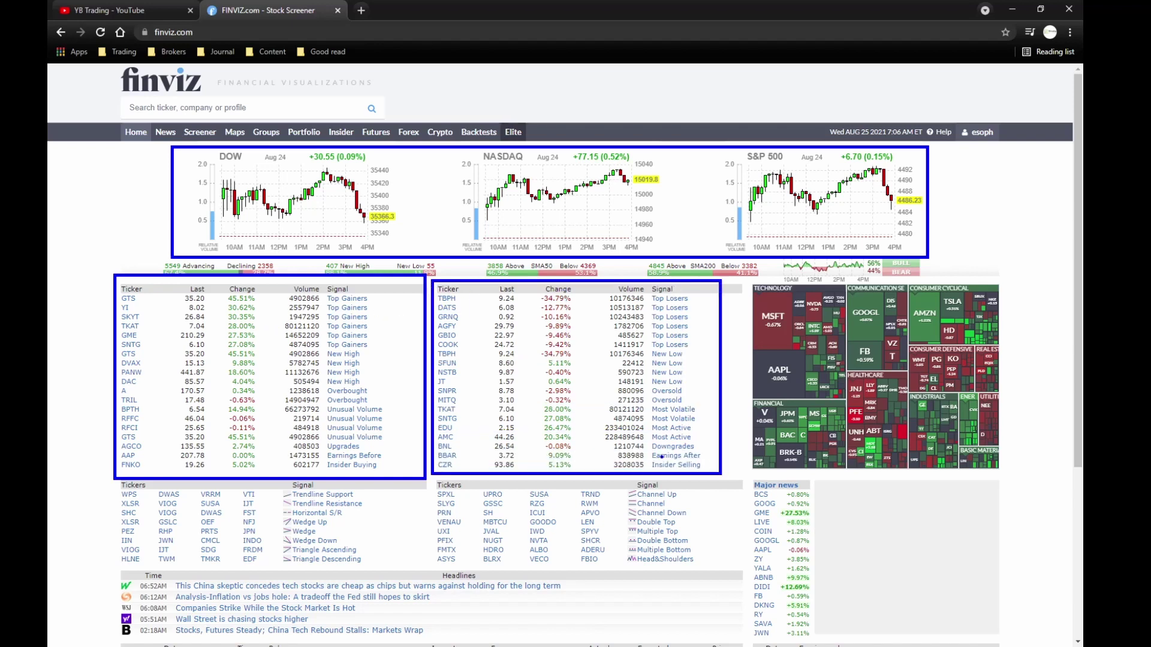
{"action": "mouse_move", "coordinate": [743, 279]}
{"action": "left_mouse_down"}
{"action": "mouse_move", "coordinate": [986, 482]}
{"action": "mouse_move", "coordinate": [1016, 493]}
{"action": "mouse_move", "coordinate": [1015, 481]}
{"action": "left_mouse_up"}
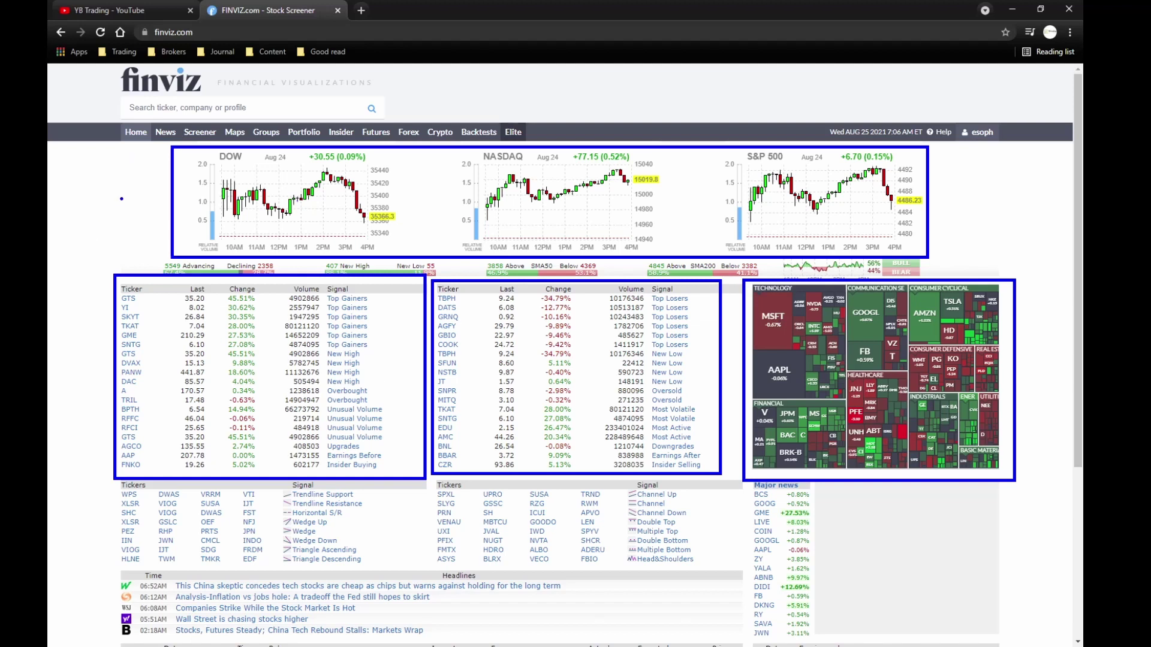
{"action": "key", "text": "Escape"}
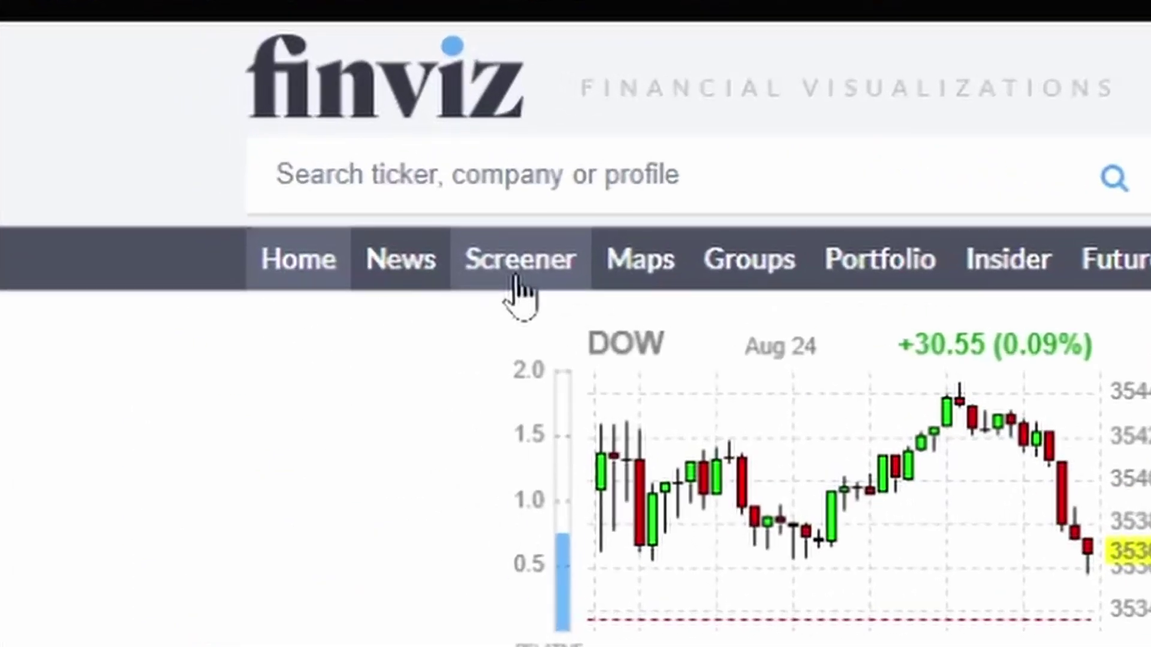
Open the stock screener with the full set of filters and set the Price filter to Over $2
{"action": "left_click", "coordinate": [517, 279]}
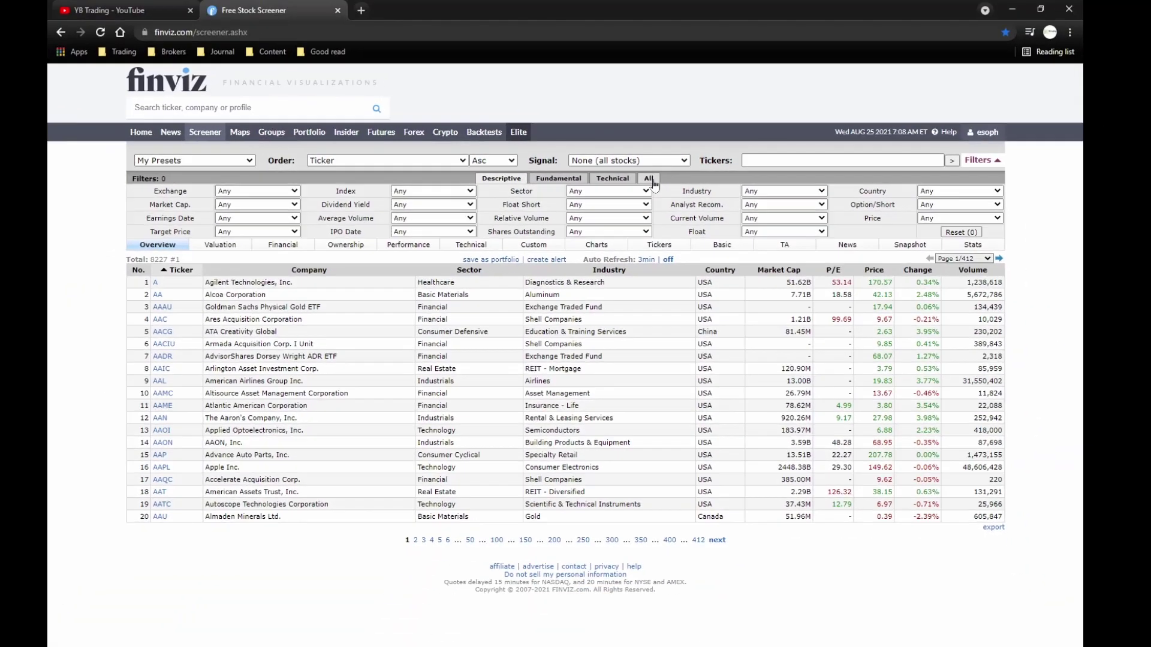
{"action": "left_click", "coordinate": [676, 184]}
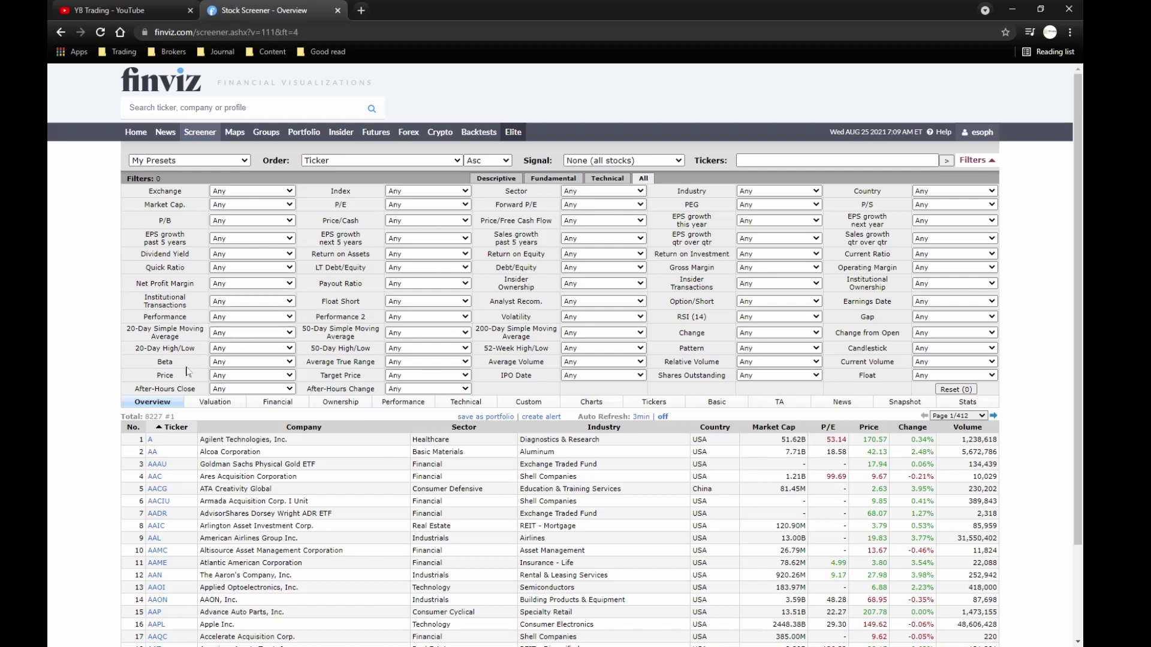
{"action": "left_click", "coordinate": [228, 376]}
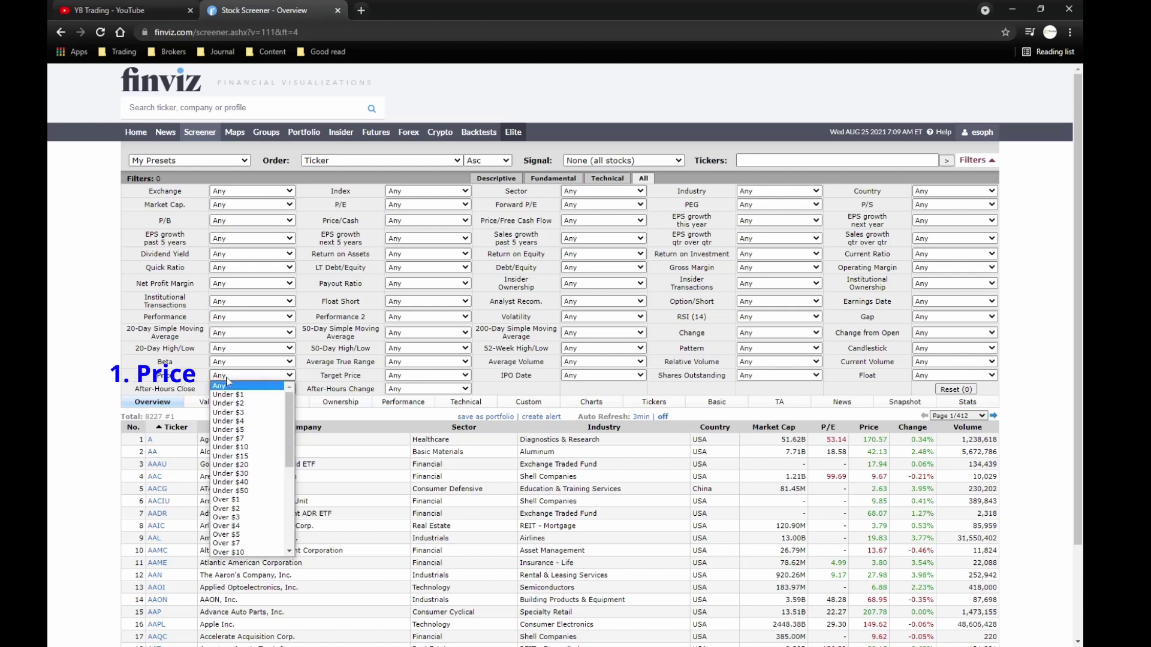
{"action": "left_click", "coordinate": [256, 508]}
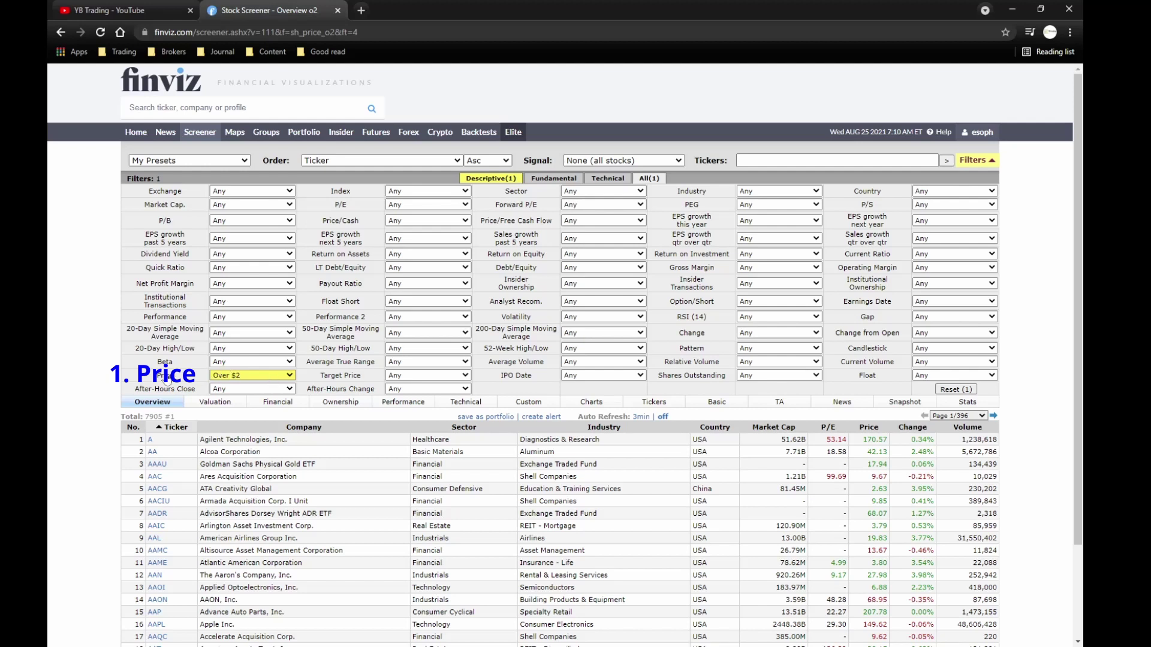
Try the Price filter at Over $3 and return it to Over $2
{"action": "mouse_move", "coordinate": [166, 382]}
{"action": "left_click", "coordinate": [235, 376]}
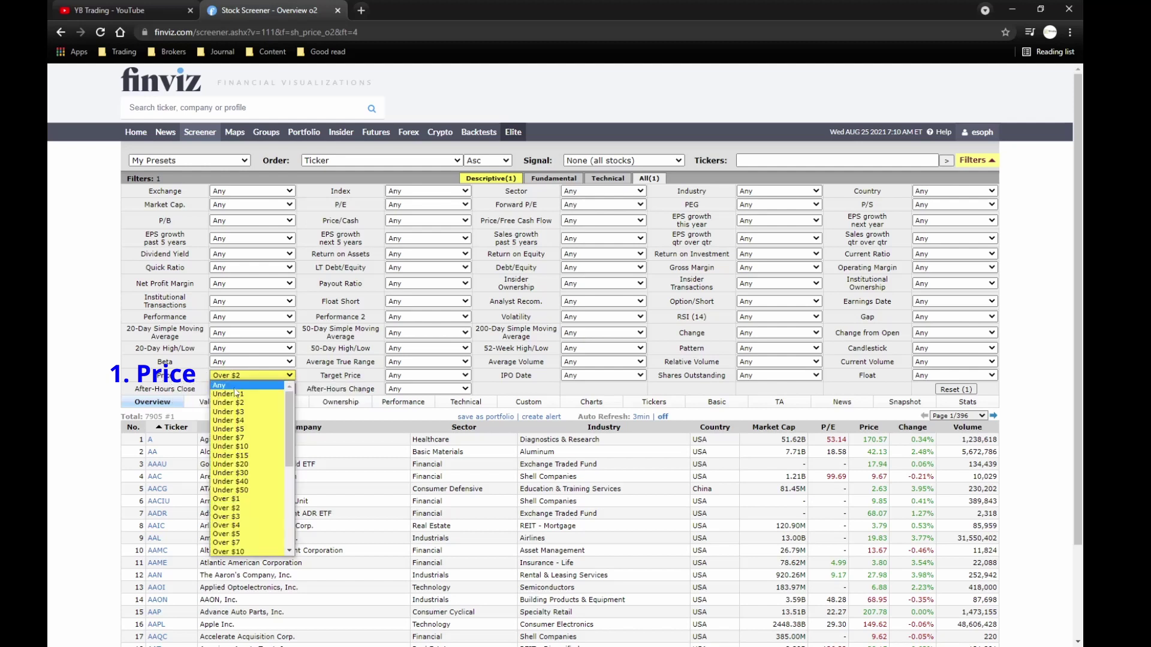
{"action": "left_click", "coordinate": [239, 516]}
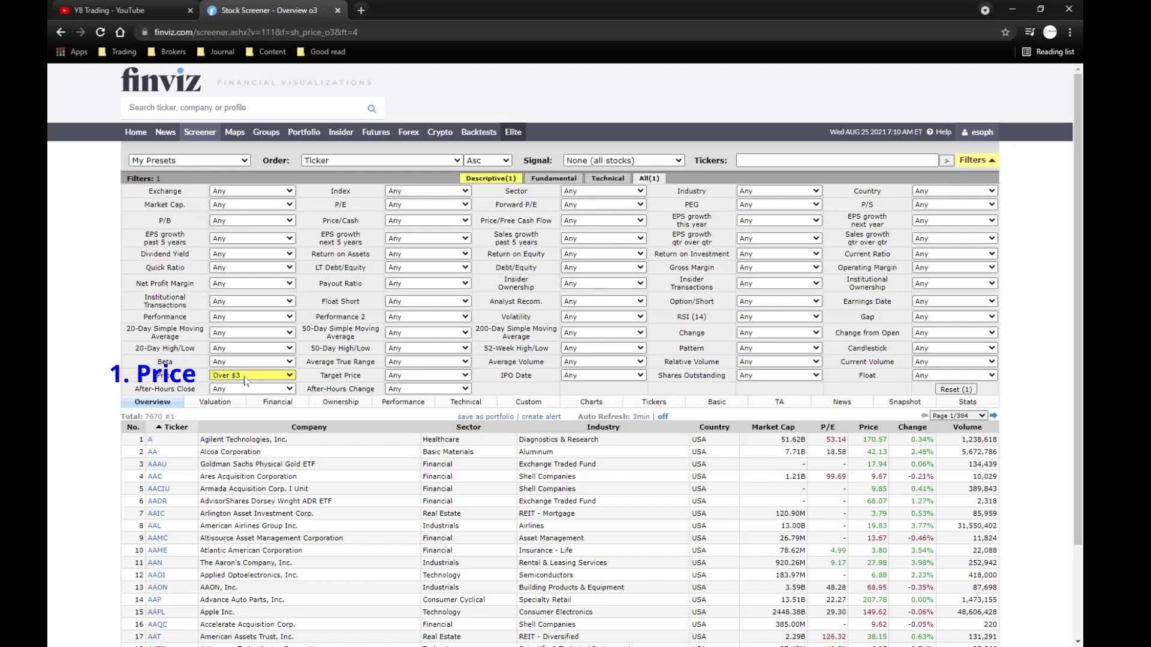
{"action": "key", "text": "Up"}
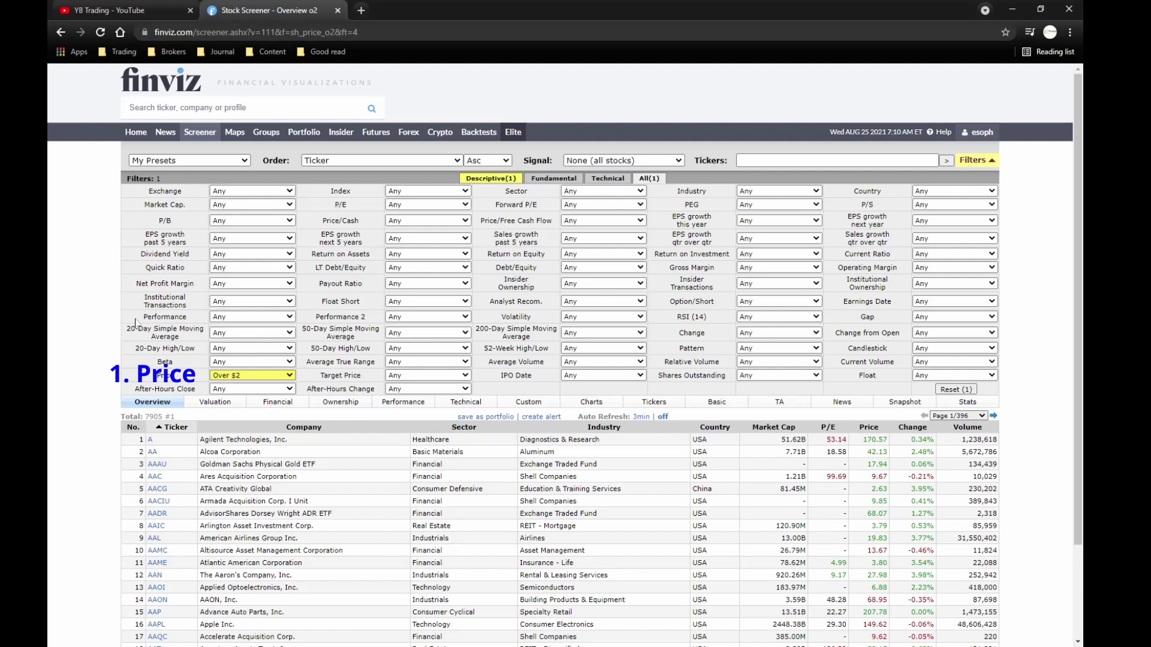
Set the Performance filter to Today Up and the Performance 2 filter to Today +5%
{"action": "mouse_move", "coordinate": [186, 325]}
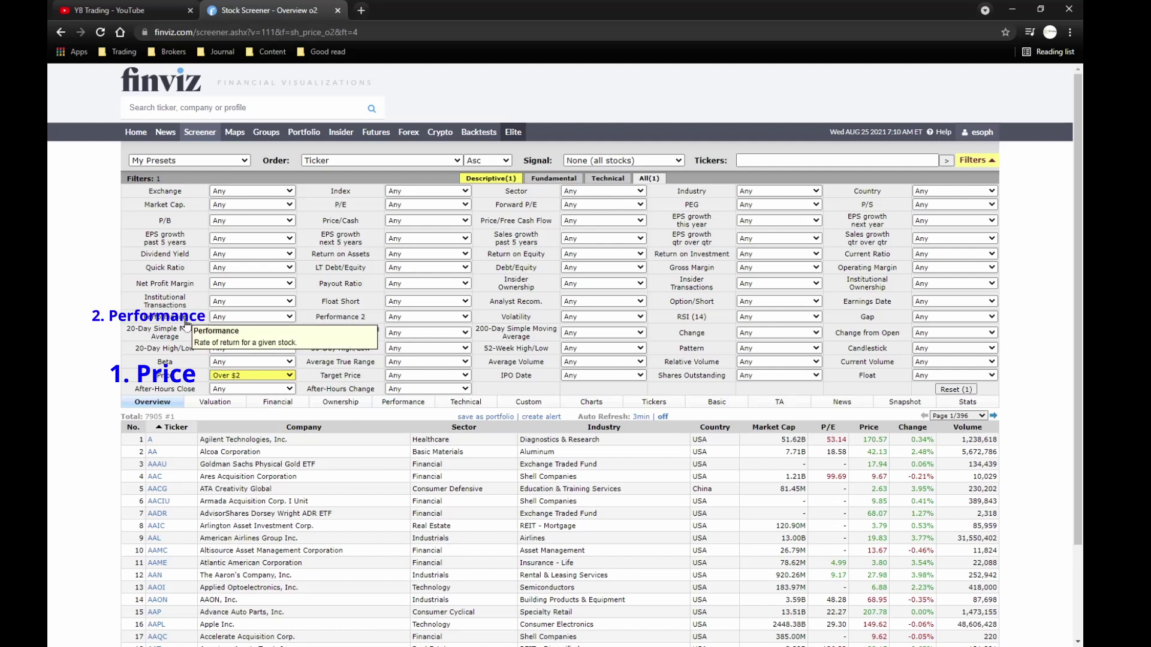
{"action": "left_click", "coordinate": [250, 320]}
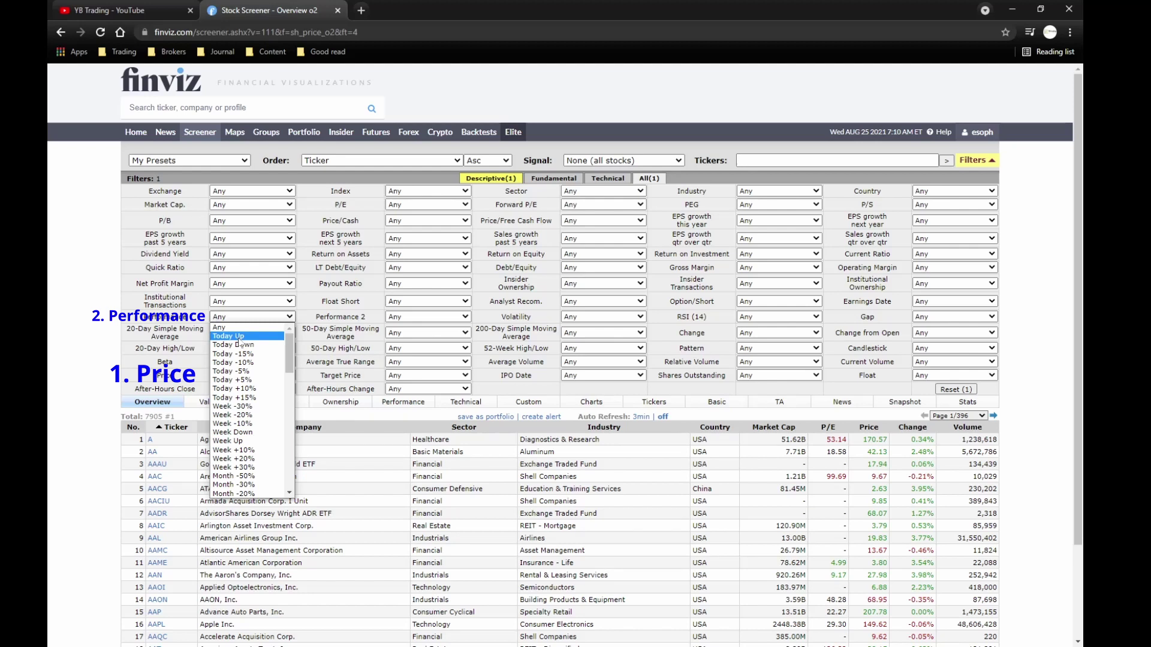
{"action": "left_click", "coordinate": [240, 337]}
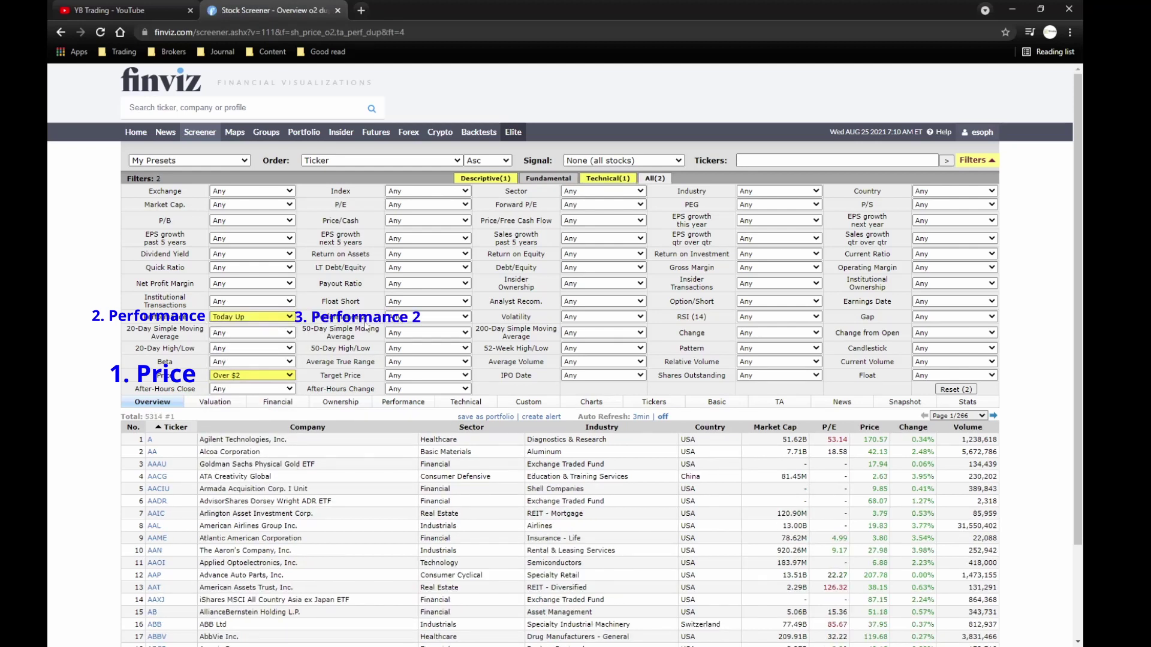
{"action": "left_click", "coordinate": [422, 320]}
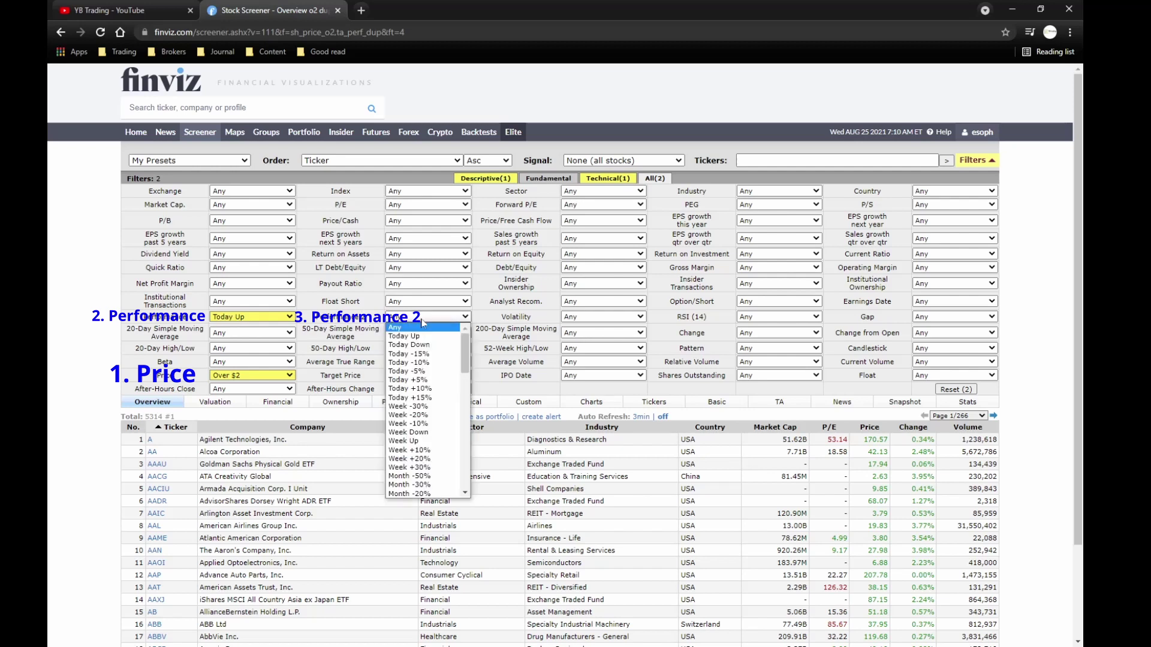
{"action": "left_click", "coordinate": [416, 380]}
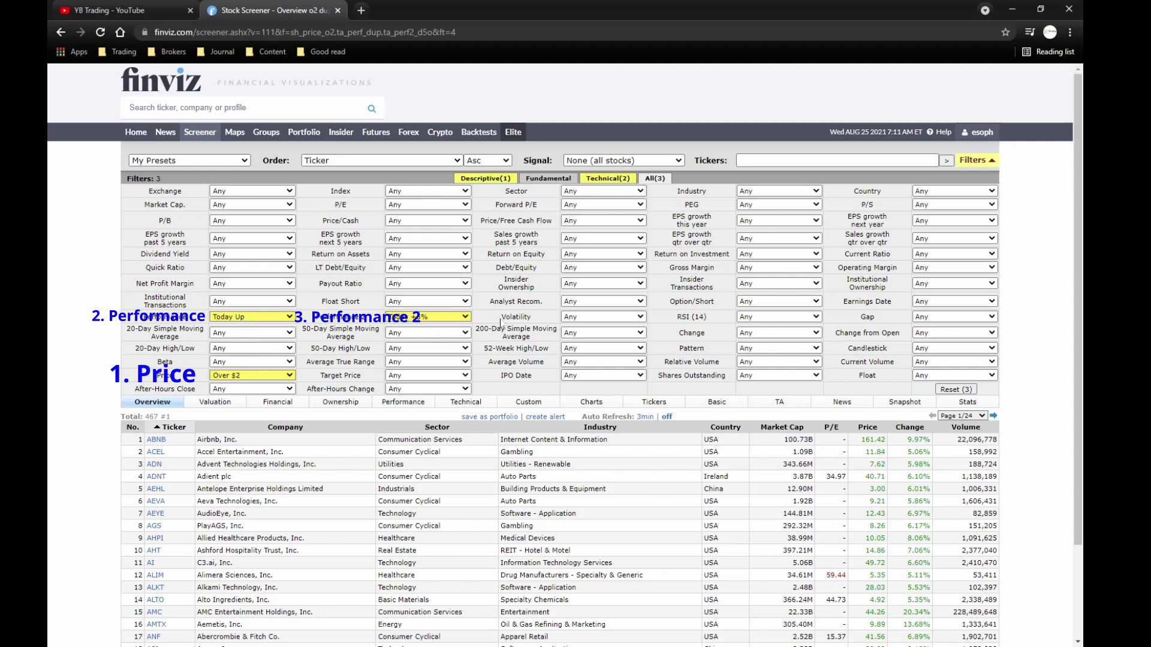
Restrict the Industry filter to Stocks only (ex-Funds)
{"action": "left_click", "coordinate": [781, 195]}
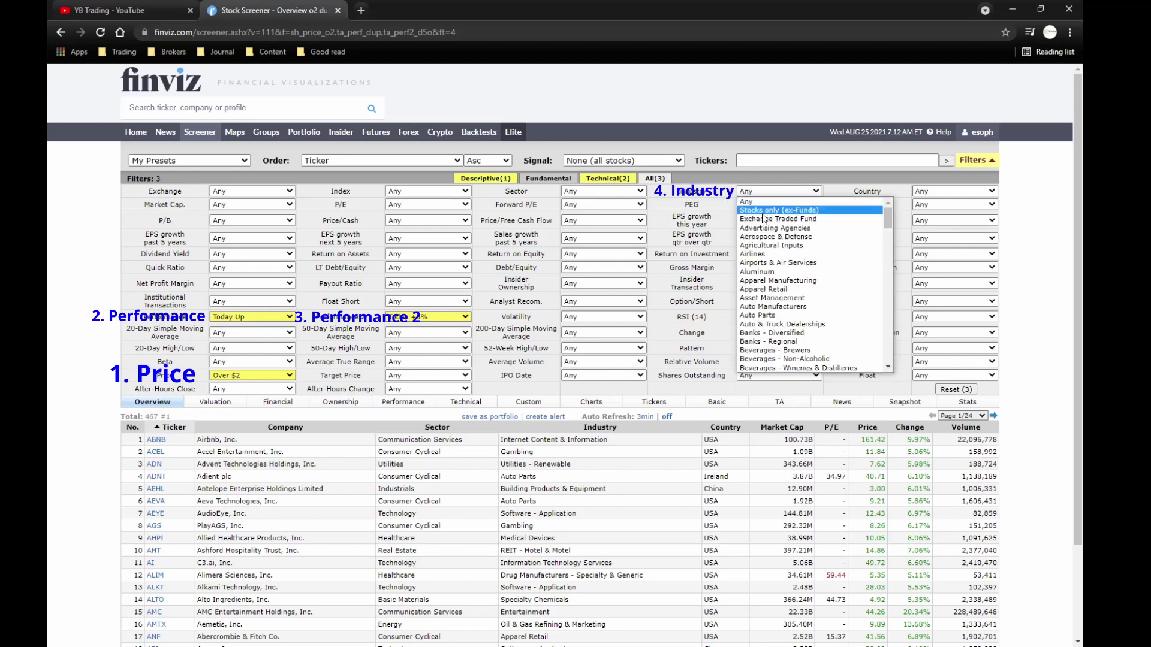
{"action": "left_click", "coordinate": [765, 211]}
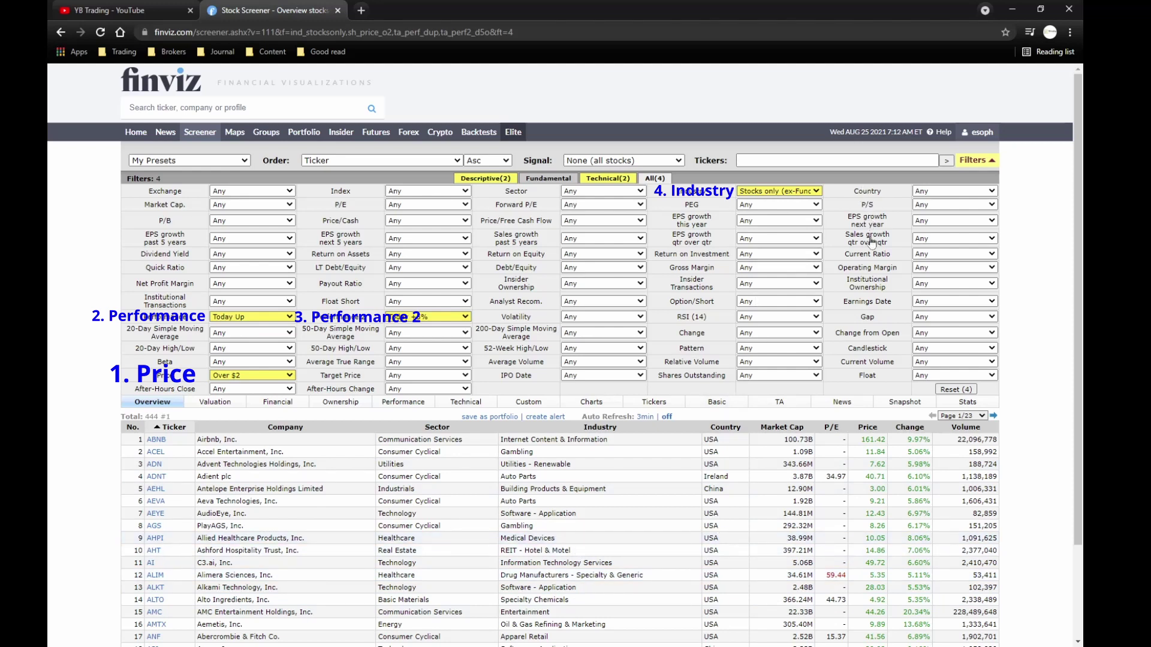
{"action": "left_click", "coordinate": [929, 195]}
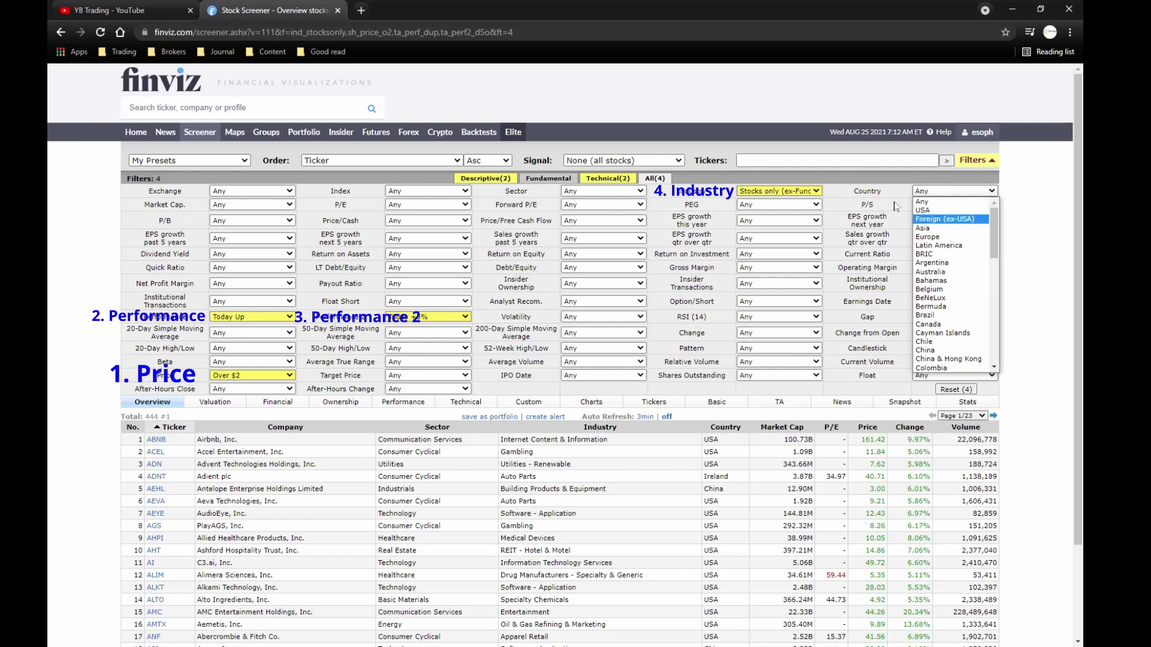
{"action": "key", "text": "Down"}
{"action": "key", "text": "Down"}
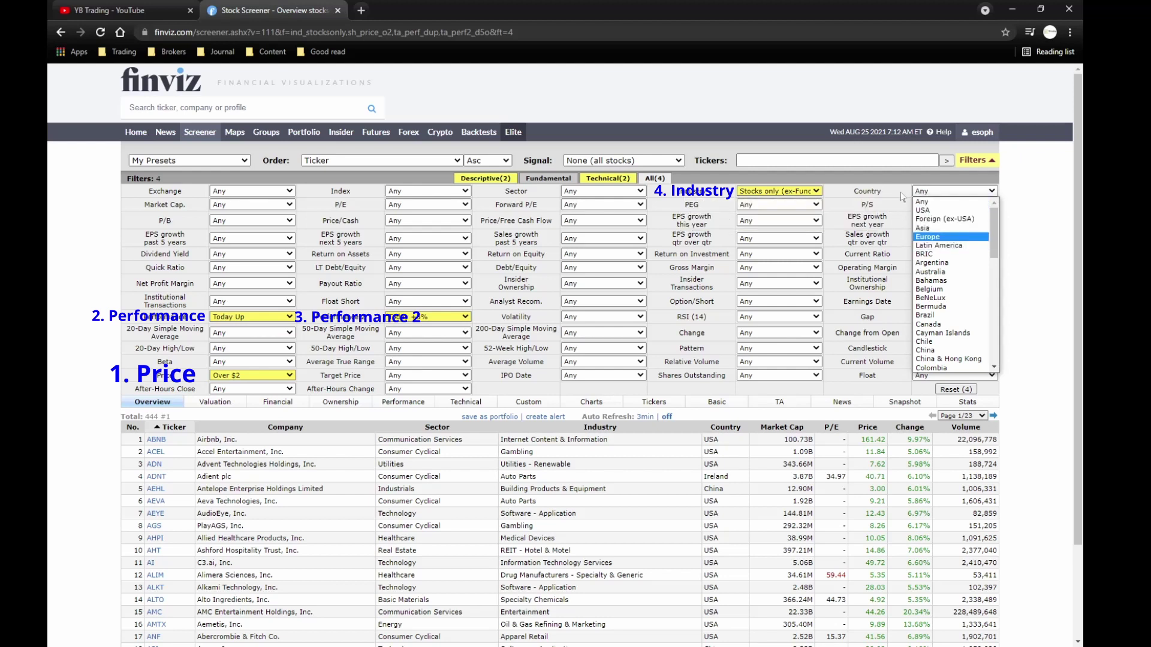
{"action": "key", "text": "Home"}
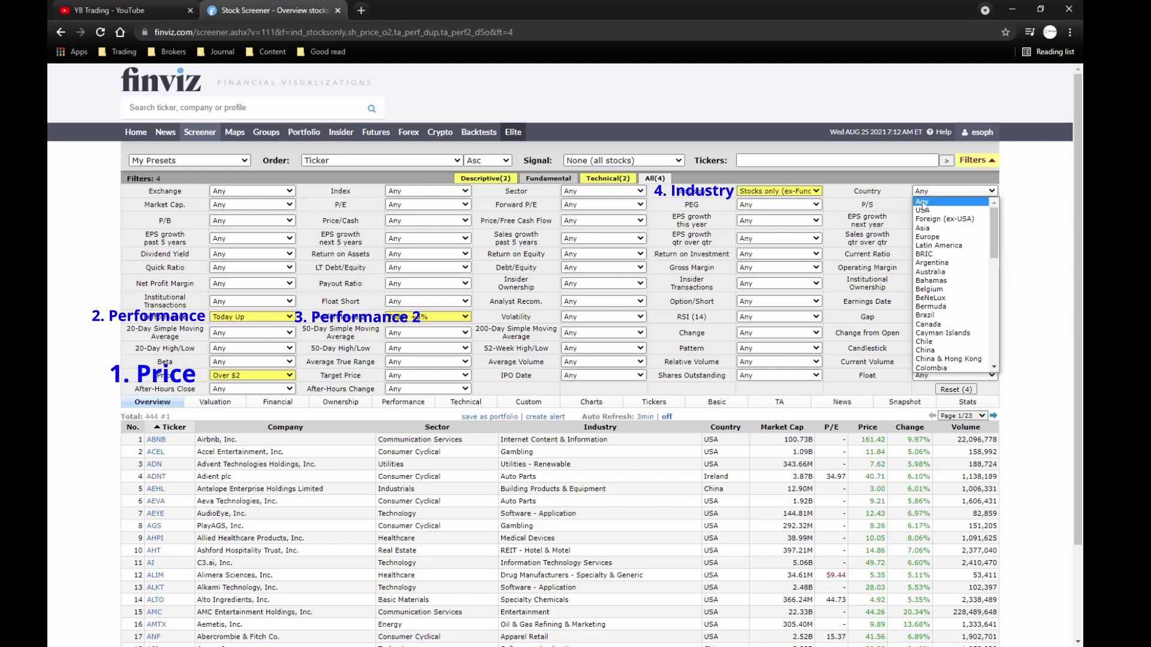
{"action": "key", "text": "Return"}
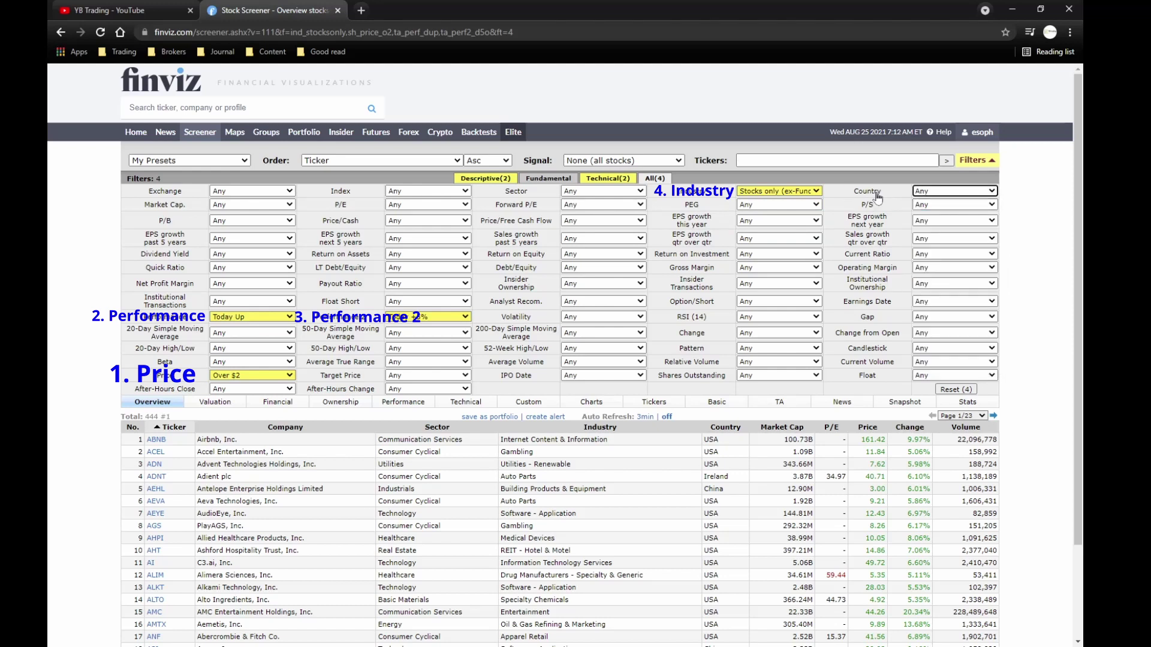
{"action": "mouse_move", "coordinate": [877, 197]}
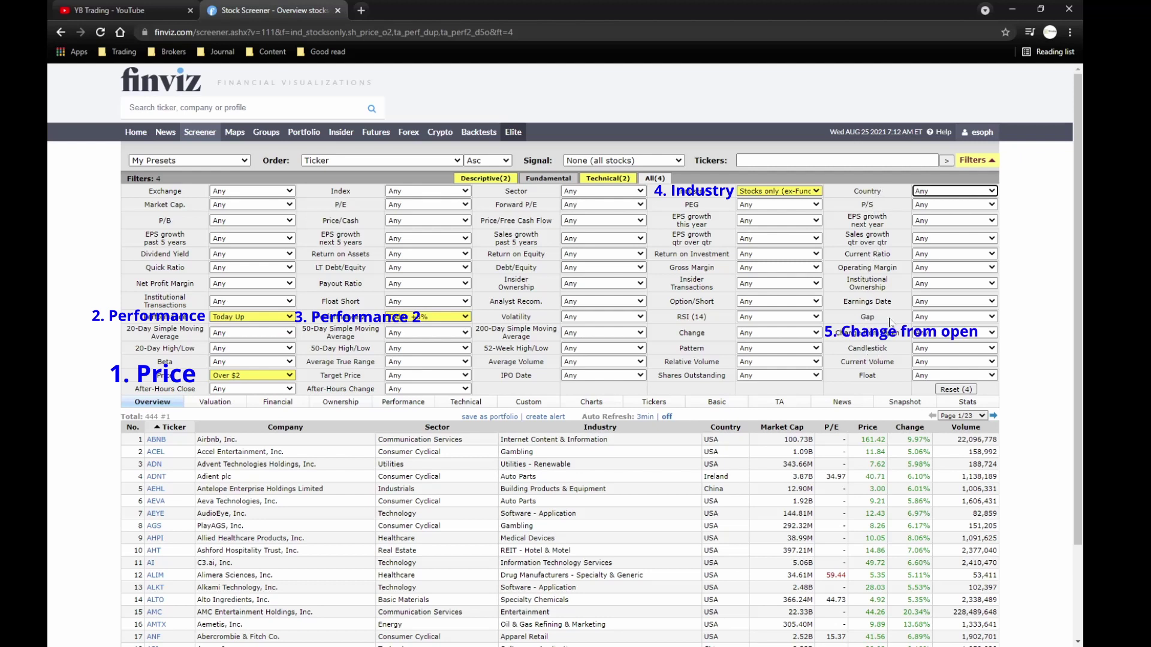
Set the Change from Open filter to Up and the Current Volume filter to Over 10M
{"action": "mouse_move", "coordinate": [866, 338]}
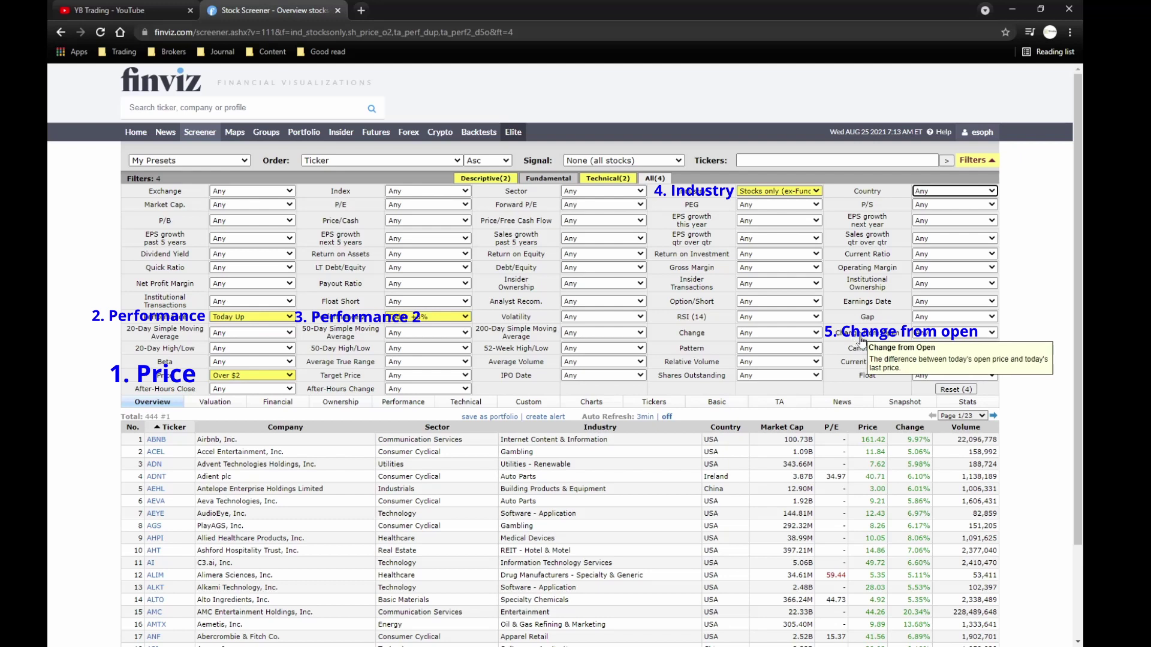
{"action": "left_click", "coordinate": [929, 333]}
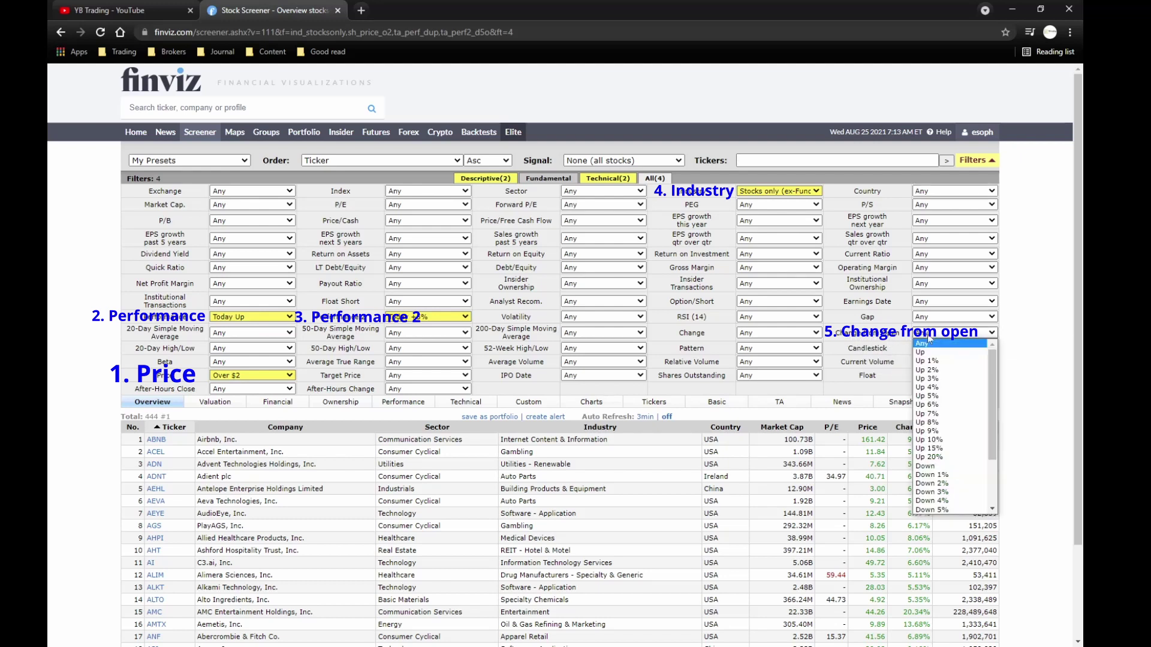
{"action": "left_click", "coordinate": [937, 353]}
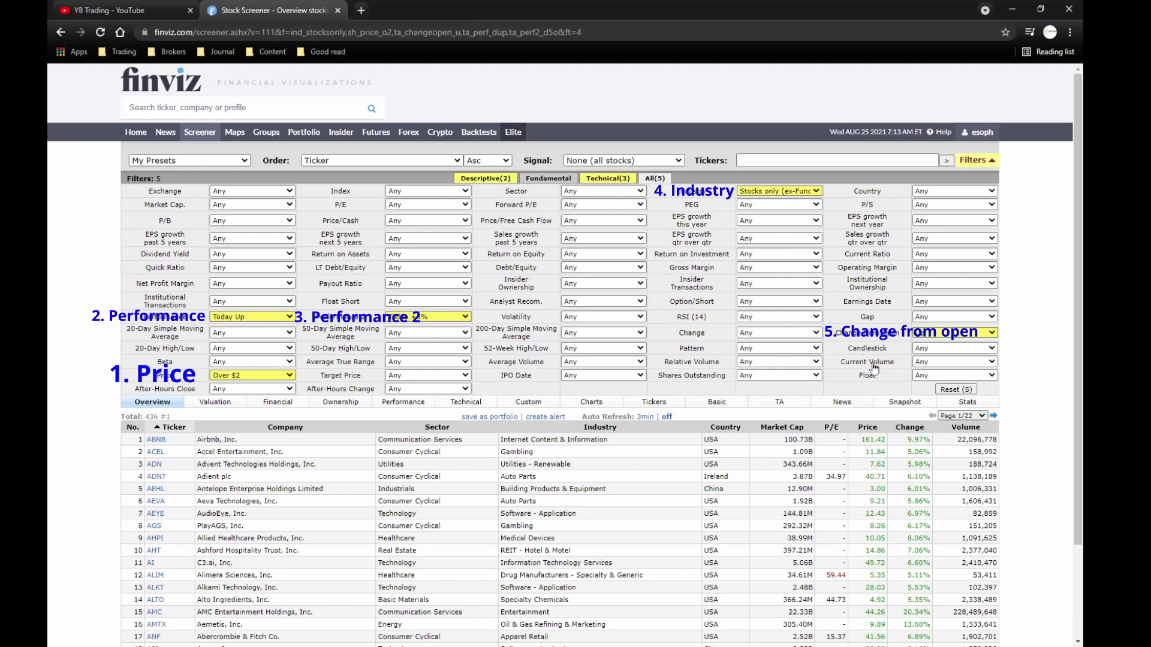
{"action": "left_click", "coordinate": [963, 365]}
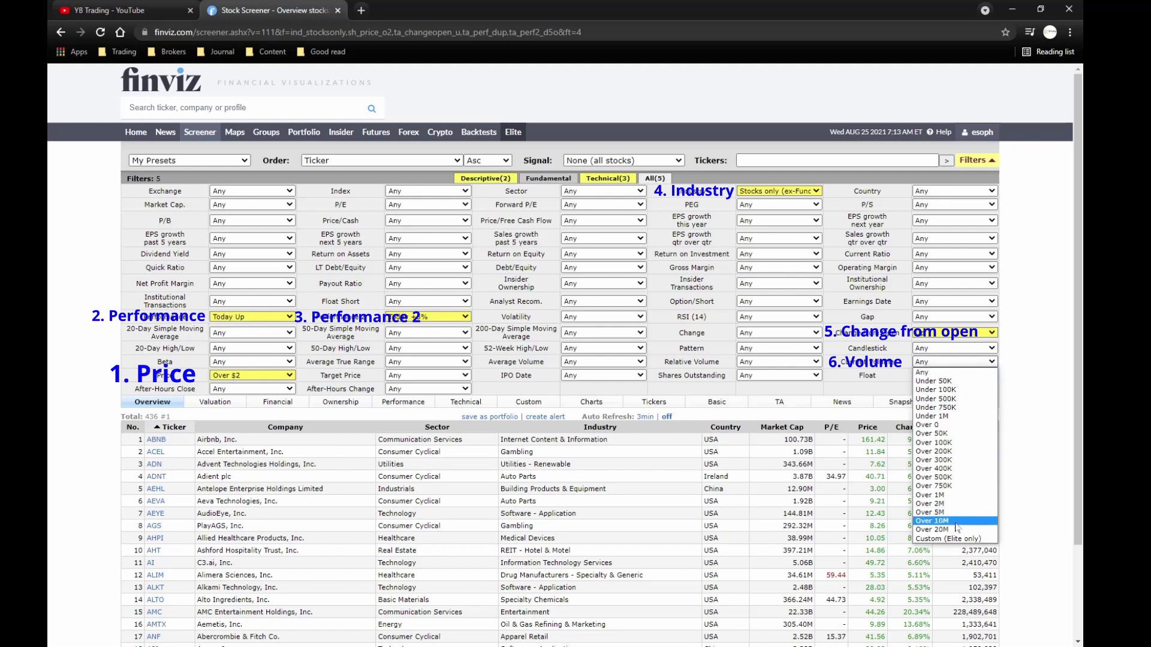
{"action": "left_click", "coordinate": [957, 528]}
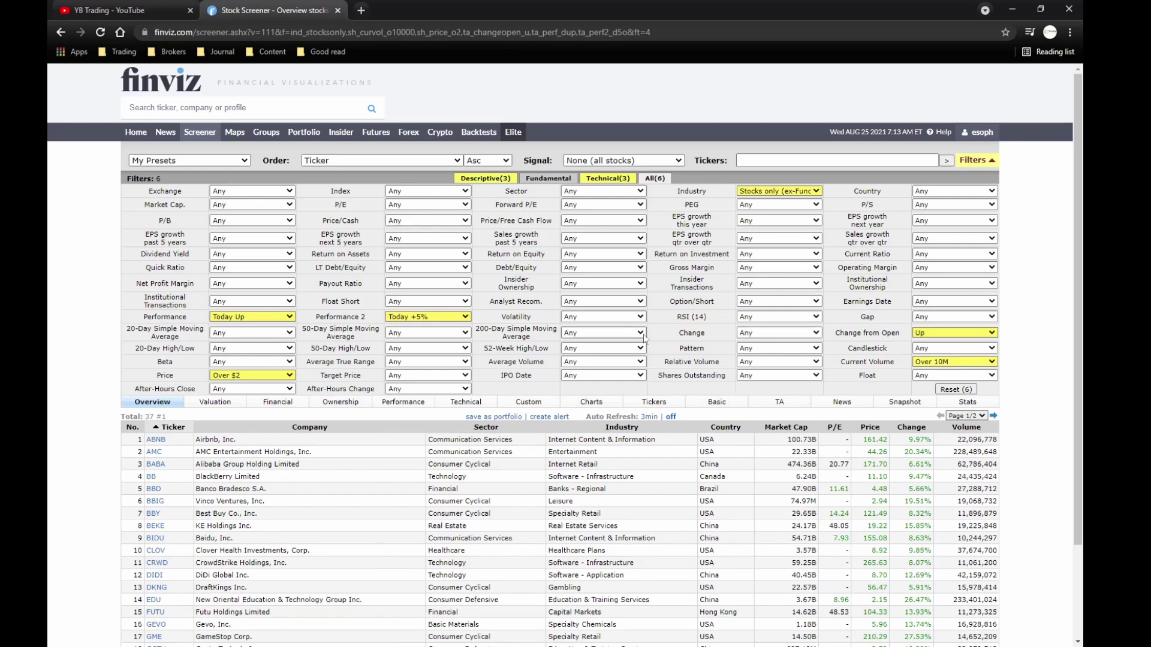
Sort the filtered stocks by volume in descending order and preview the price charts of the leading tickers
{"action": "scroll", "coordinate": [645, 339], "scroll_direction": "down", "scroll_amount": 2}
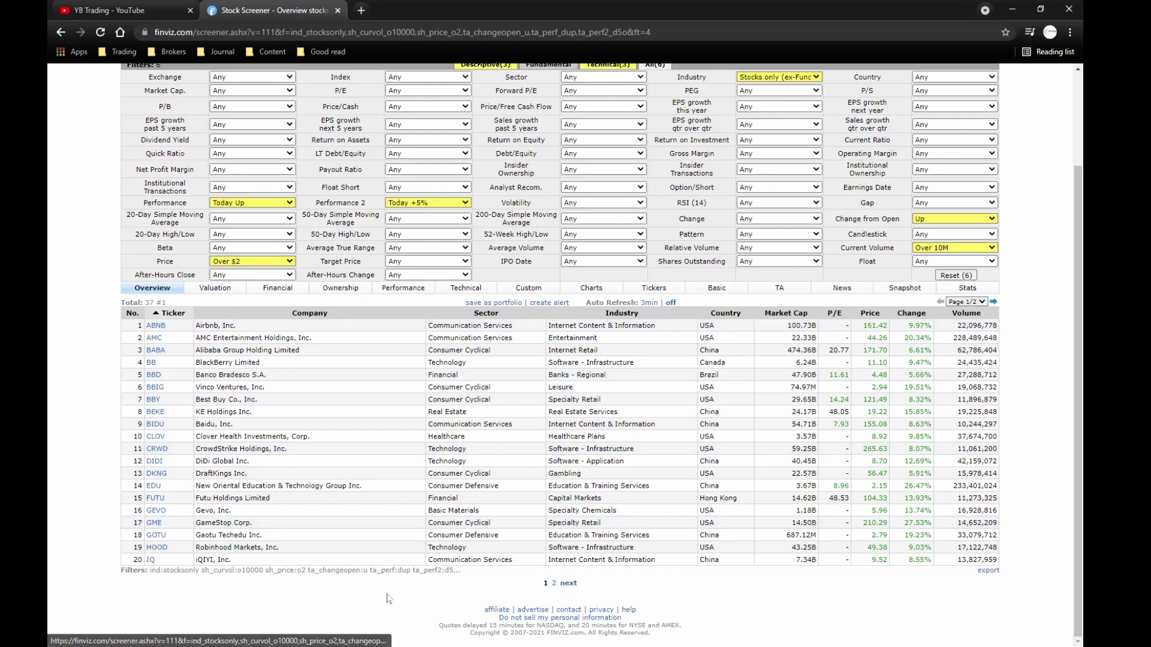
{"action": "scroll", "coordinate": [739, 443], "scroll_direction": "up", "scroll_amount": 1}
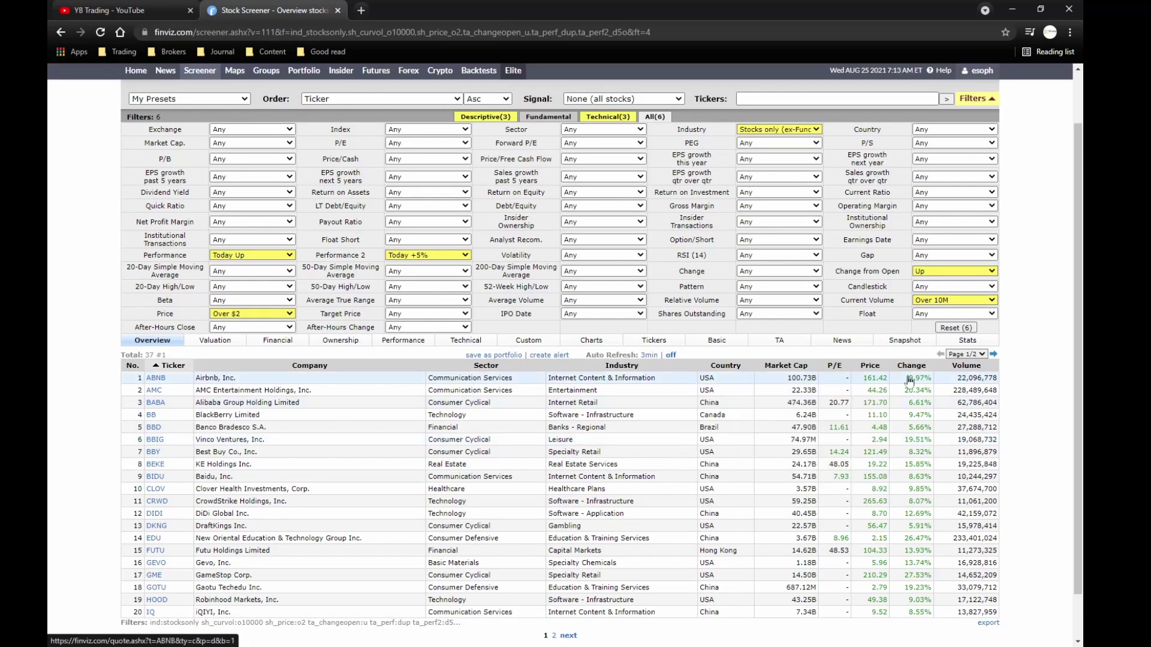
{"action": "left_click", "coordinate": [971, 367]}
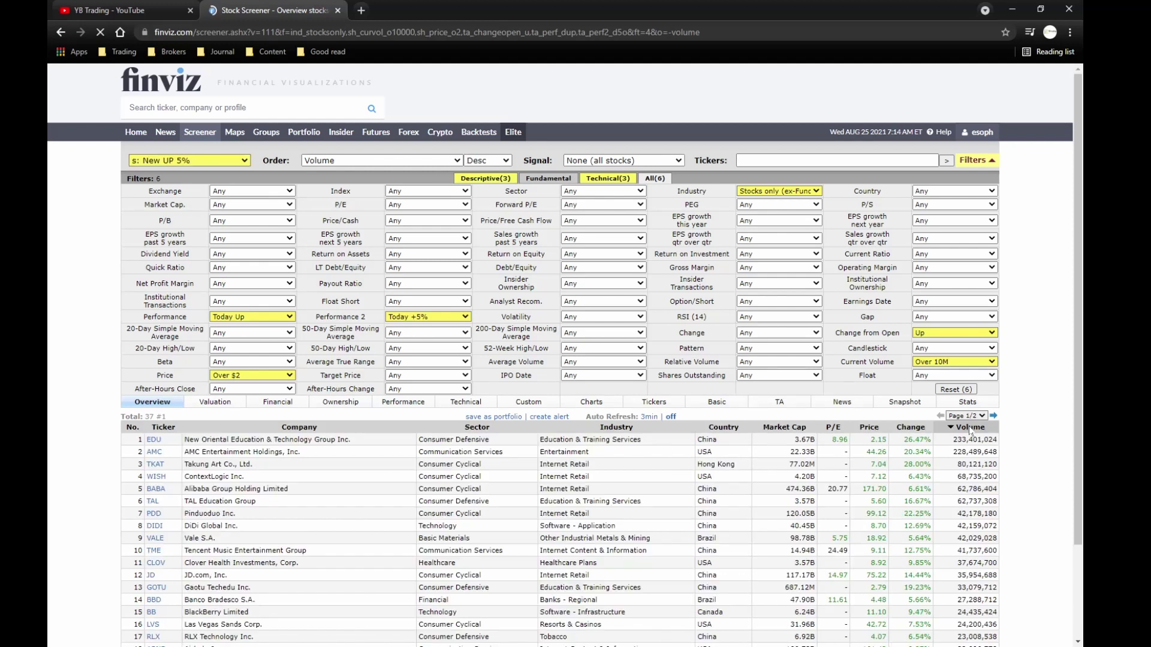
{"action": "scroll", "coordinate": [939, 332], "scroll_direction": "down", "scroll_amount": 2}
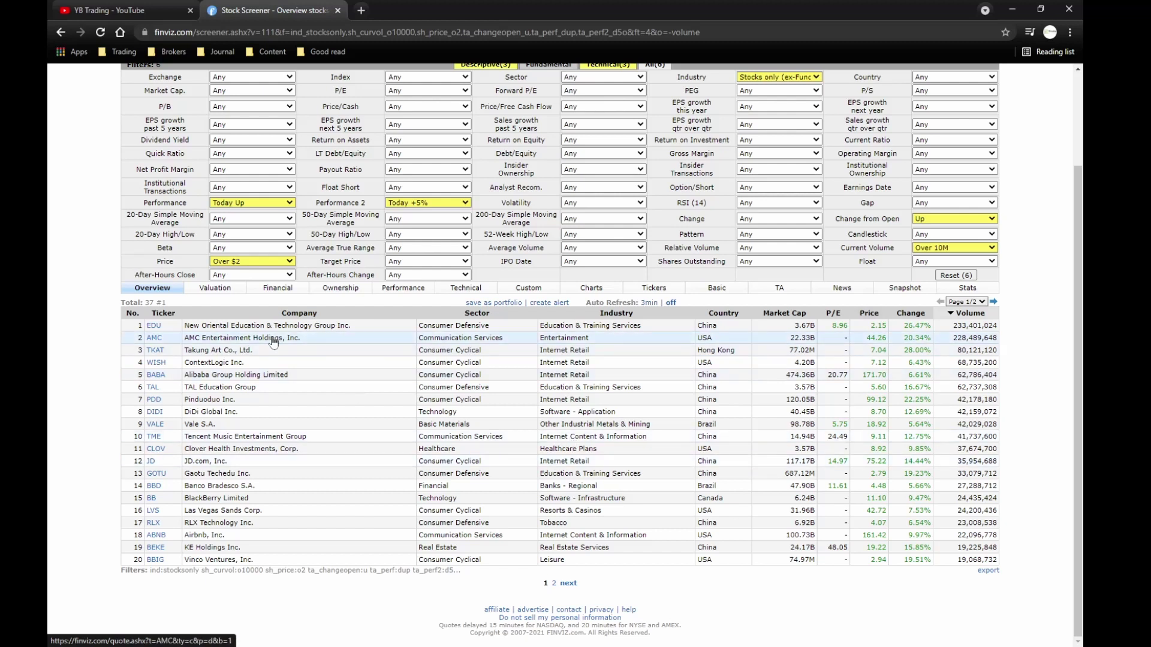
{"action": "mouse_move", "coordinate": [154, 329]}
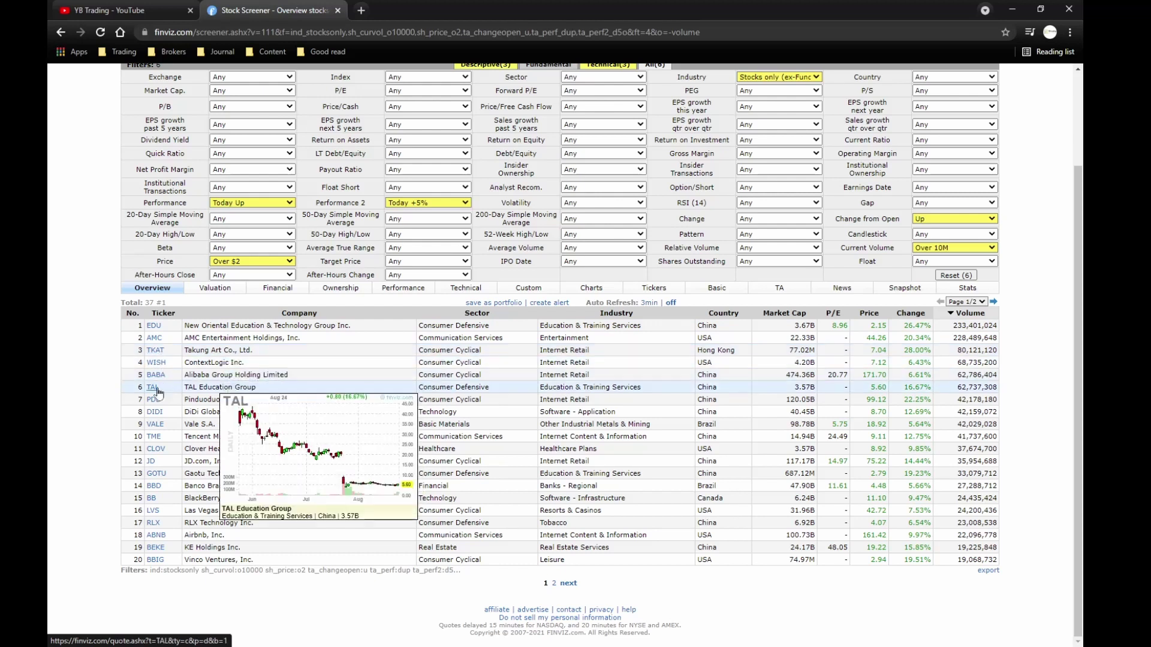
Preview the charts of tickers down to TME, view Pinduoduo's (PDD) quote page with its fundamentals and news, and return to the screener
{"action": "mouse_move", "coordinate": [158, 405]}
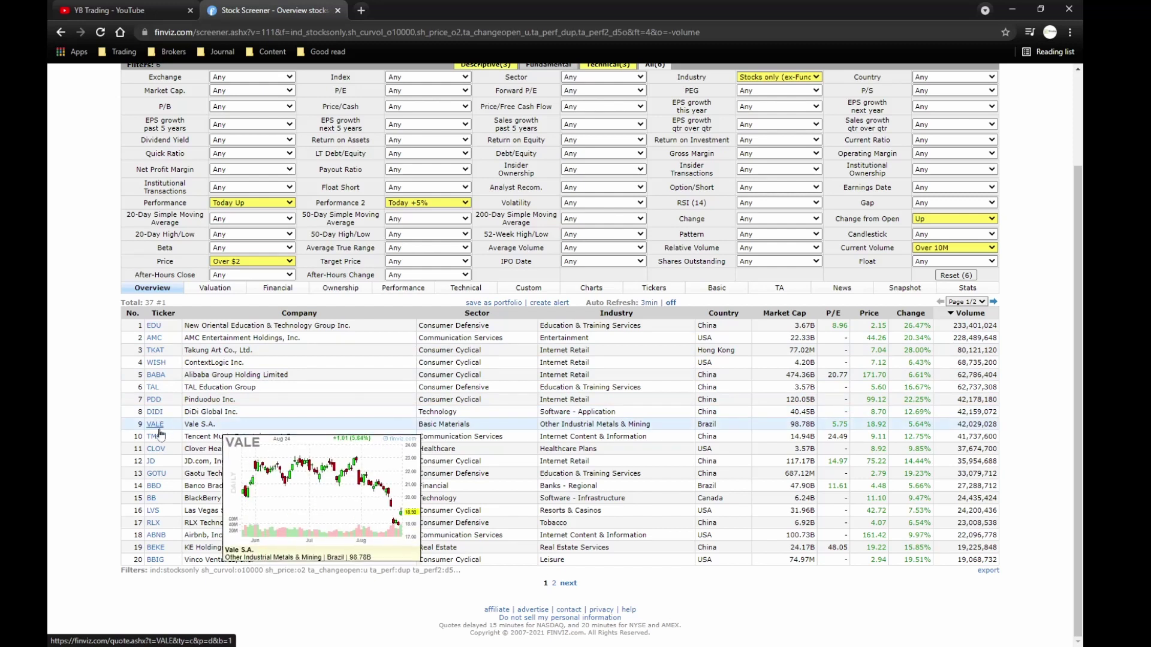
{"action": "mouse_move", "coordinate": [157, 437]}
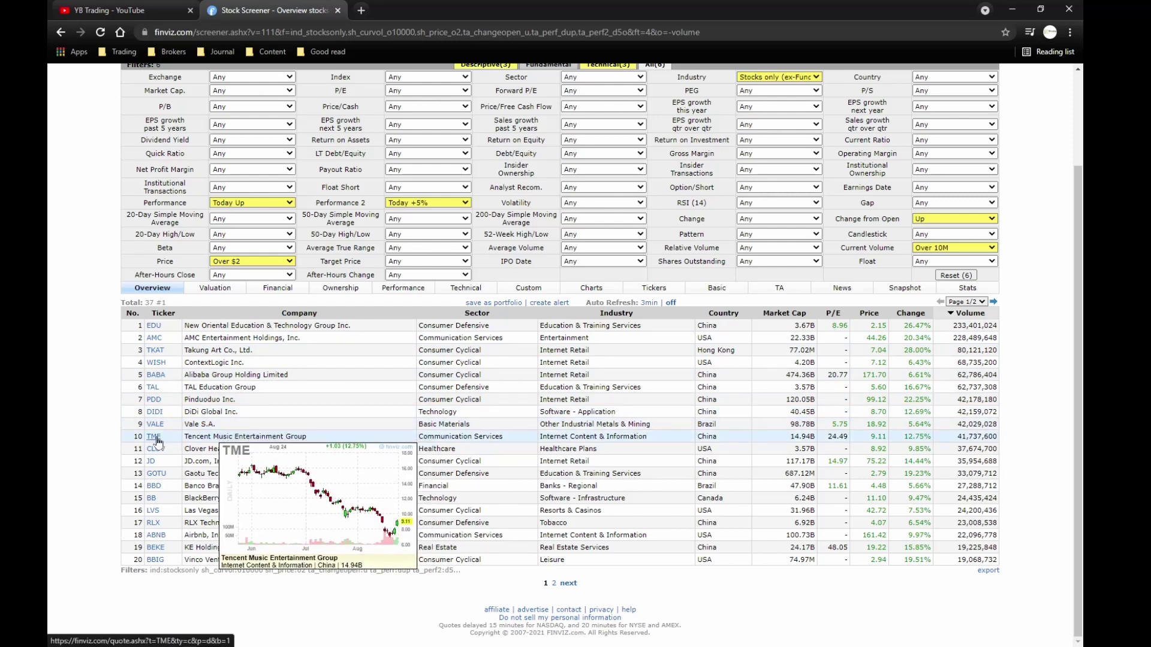
{"action": "left_click", "coordinate": [155, 401]}
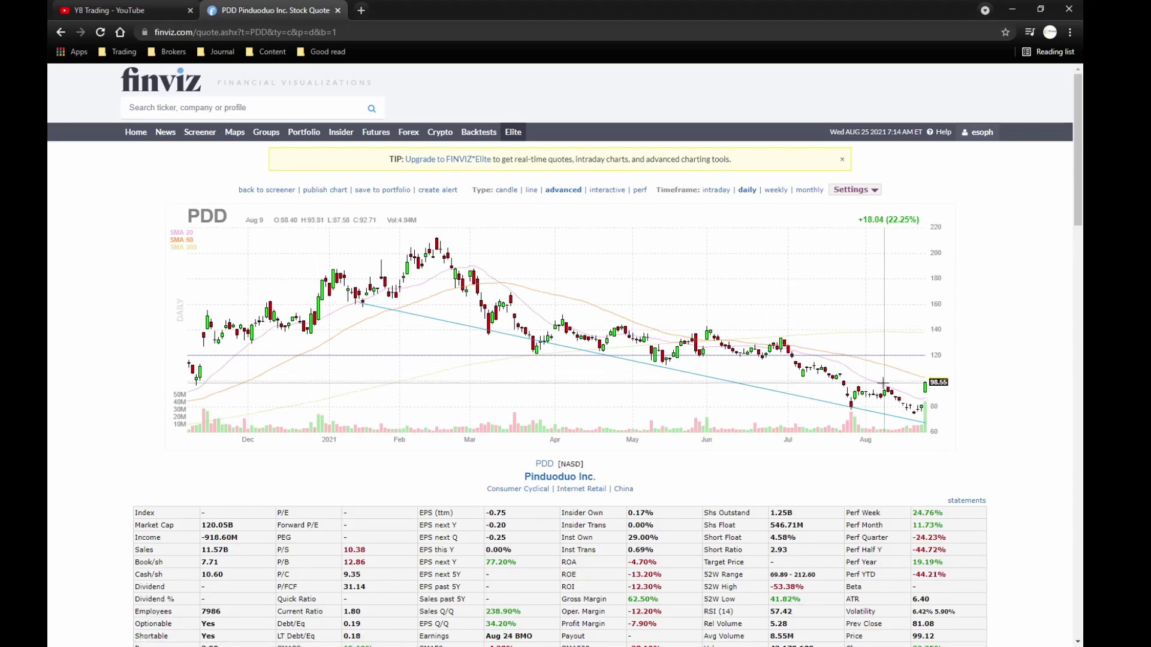
{"action": "scroll", "coordinate": [555, 403], "scroll_direction": "down", "scroll_amount": 3}
{"action": "scroll", "coordinate": [465, 508], "scroll_direction": "down", "scroll_amount": 4}
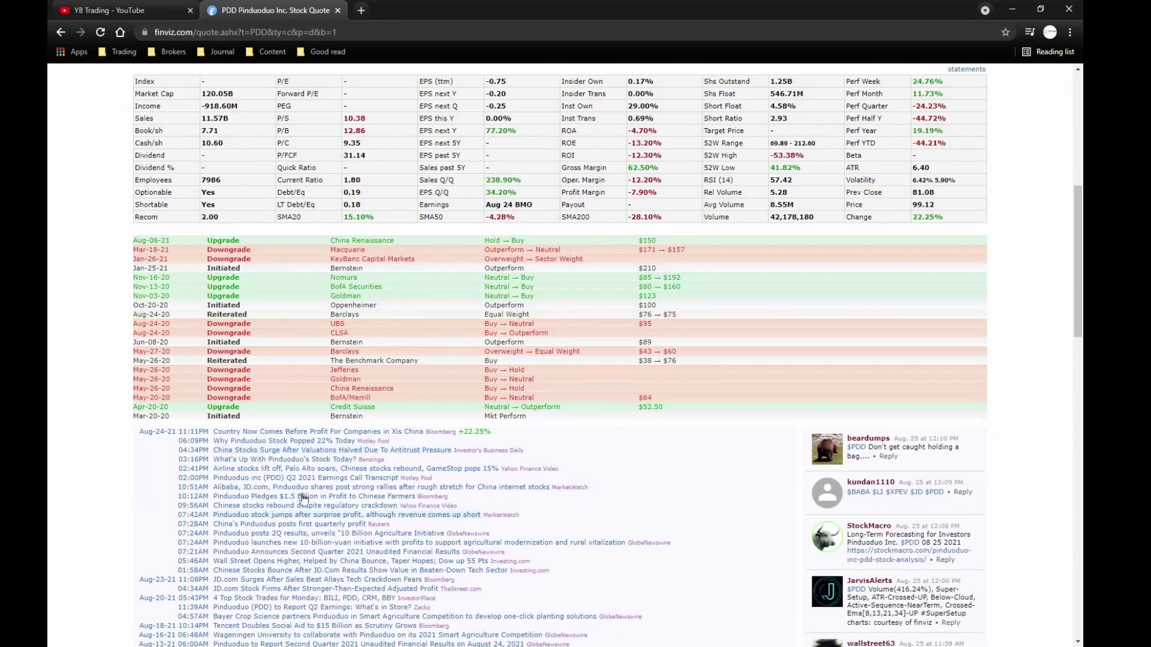
{"action": "scroll", "coordinate": [371, 460], "scroll_direction": "up", "scroll_amount": 5}
{"action": "scroll", "coordinate": [504, 495], "scroll_direction": "down", "scroll_amount": 1}
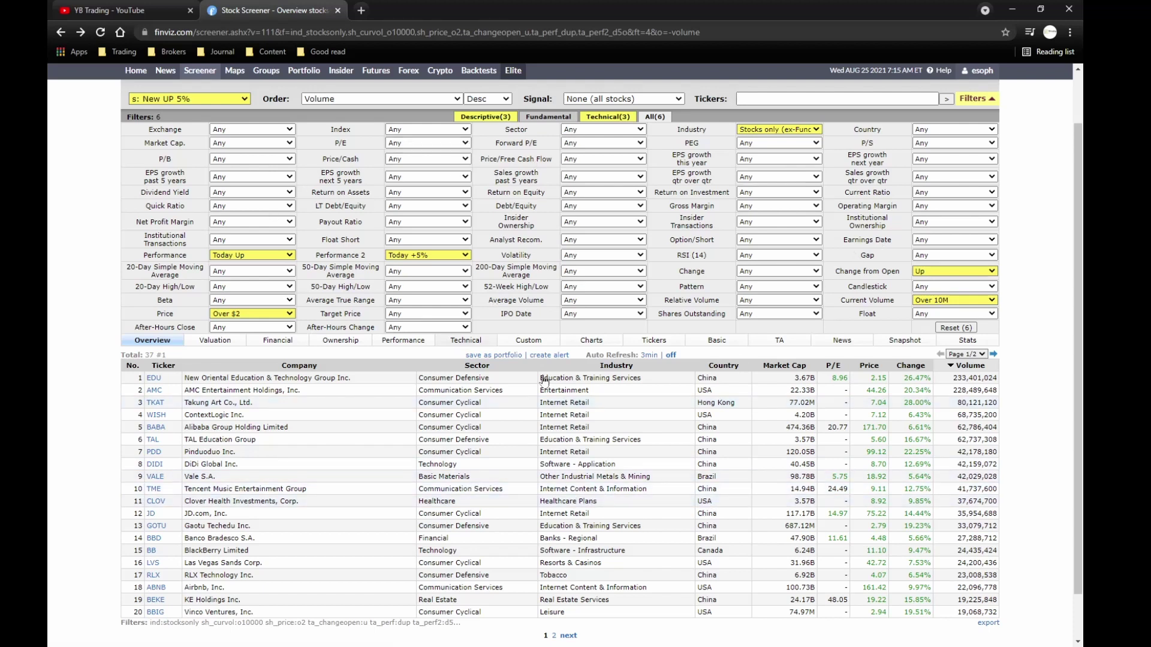
Save the current screener filters as a preset named "Test 5% UP"
{"action": "scroll", "coordinate": [527, 299], "scroll_direction": "up", "scroll_amount": 1}
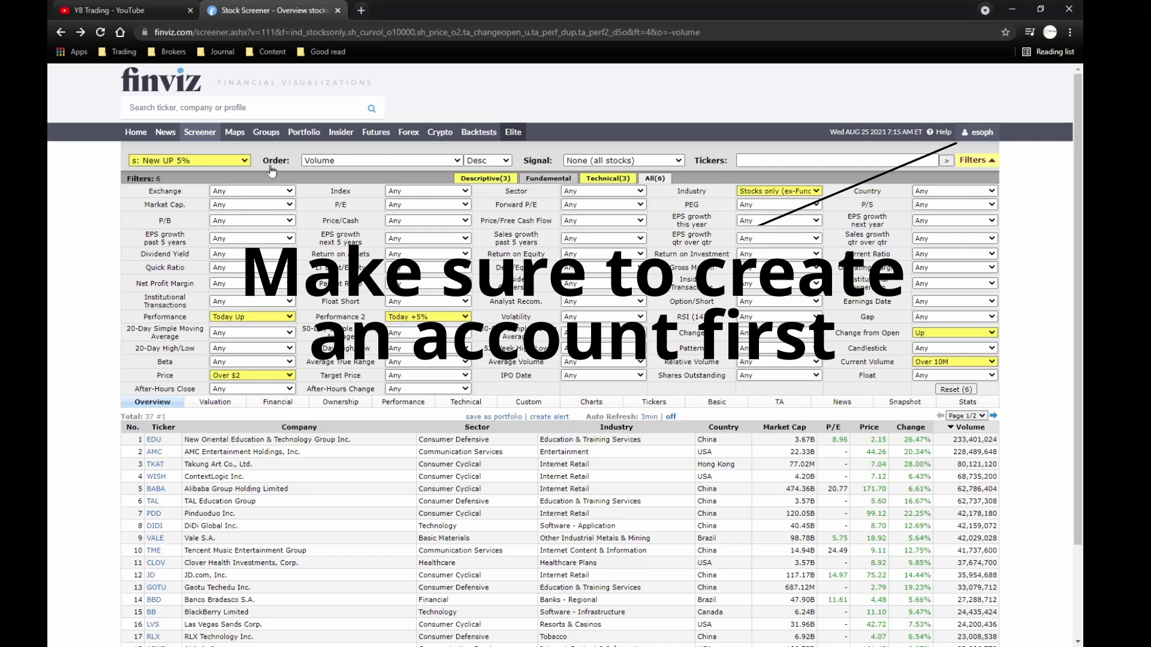
{"action": "left_click", "coordinate": [245, 163]}
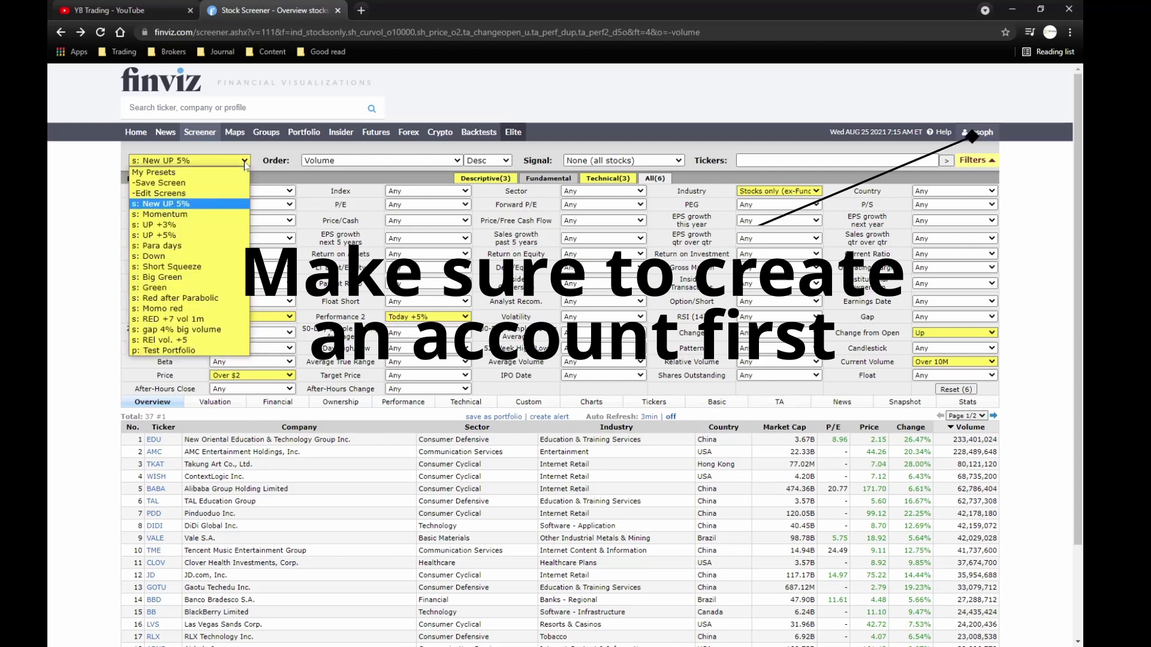
{"action": "left_click", "coordinate": [176, 183]}
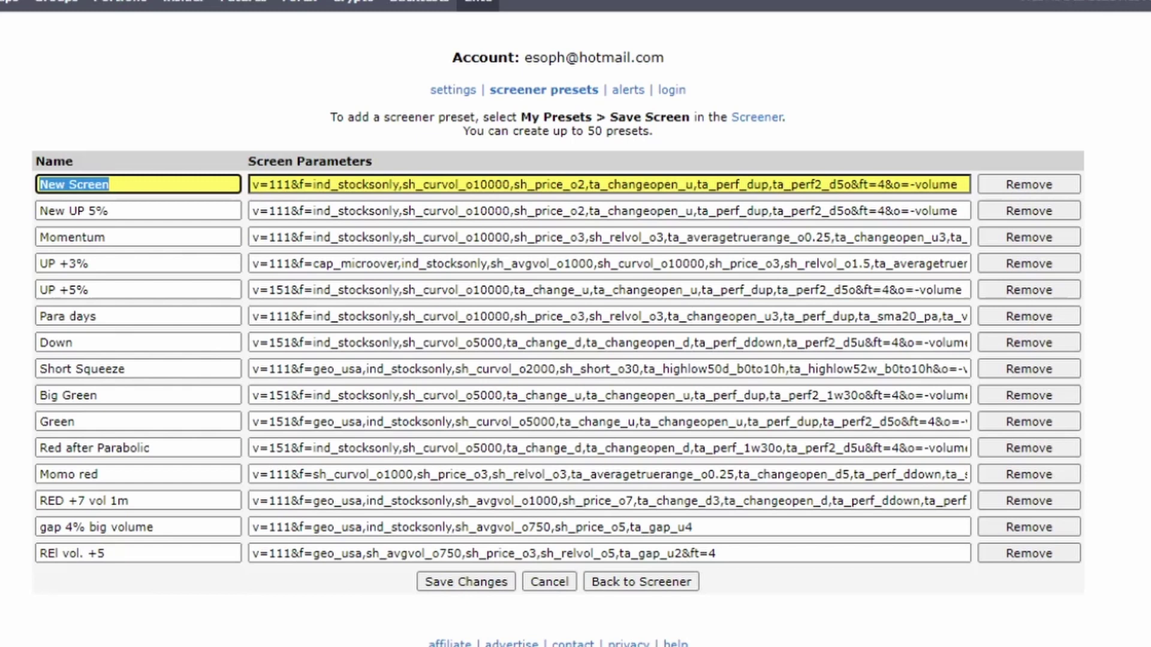
{"action": "type", "text": "Test"}
{"action": "key", "text": "Escape"}
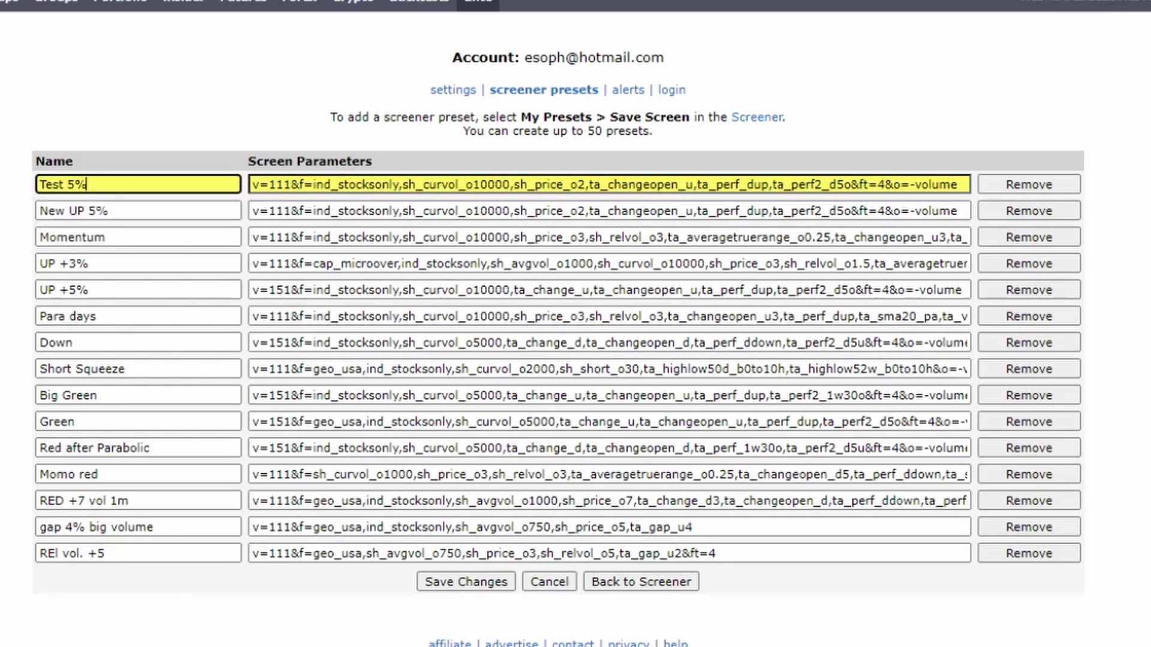
{"action": "type", "text": "st 5% UP"}
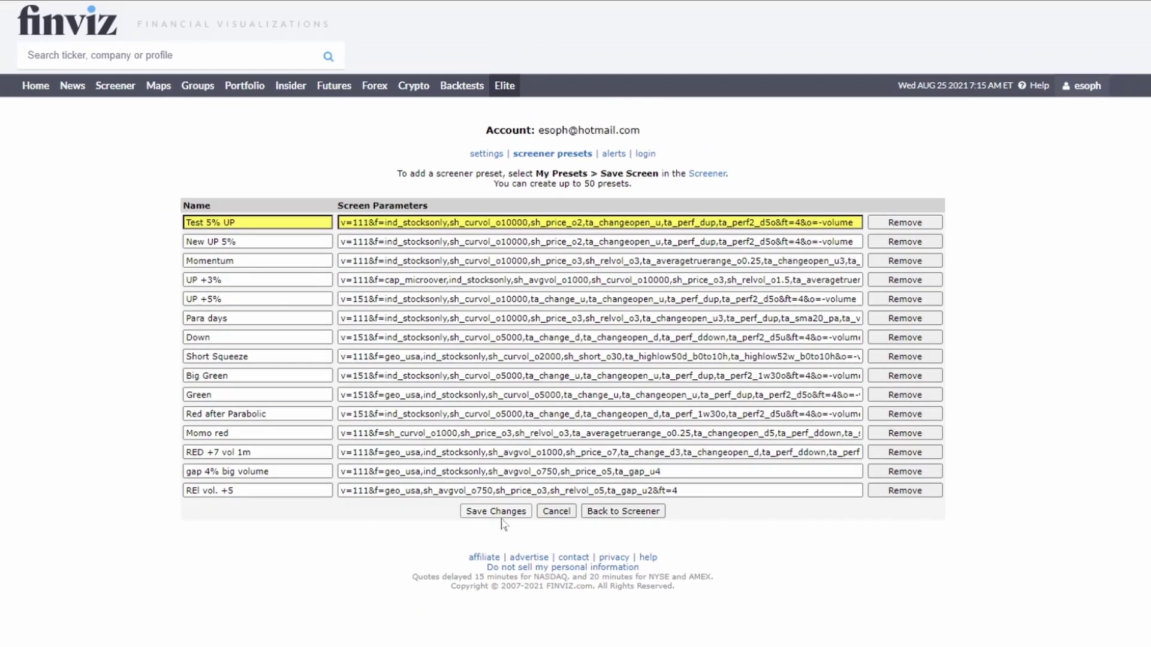
{"action": "left_click", "coordinate": [489, 528]}
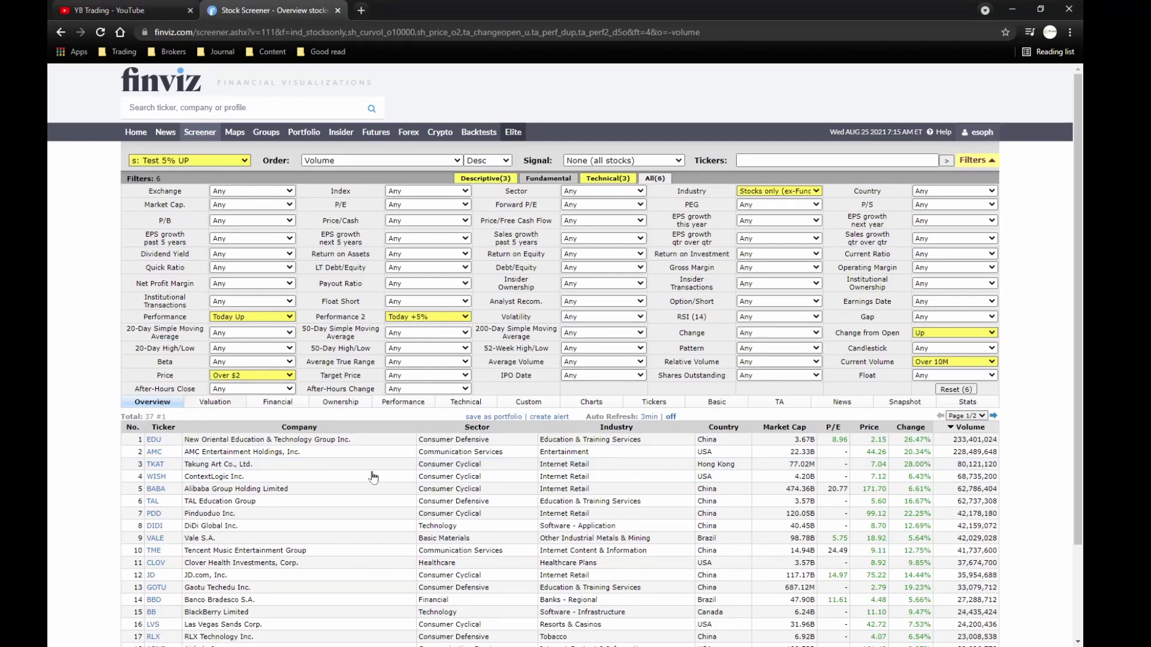
Preview the price charts of the highest-volume tickers in the results, from EDU down to PDD
{"action": "scroll", "coordinate": [410, 478], "scroll_direction": "down", "scroll_amount": 1}
{"action": "scroll", "coordinate": [410, 478], "scroll_direction": "down", "scroll_amount": 1}
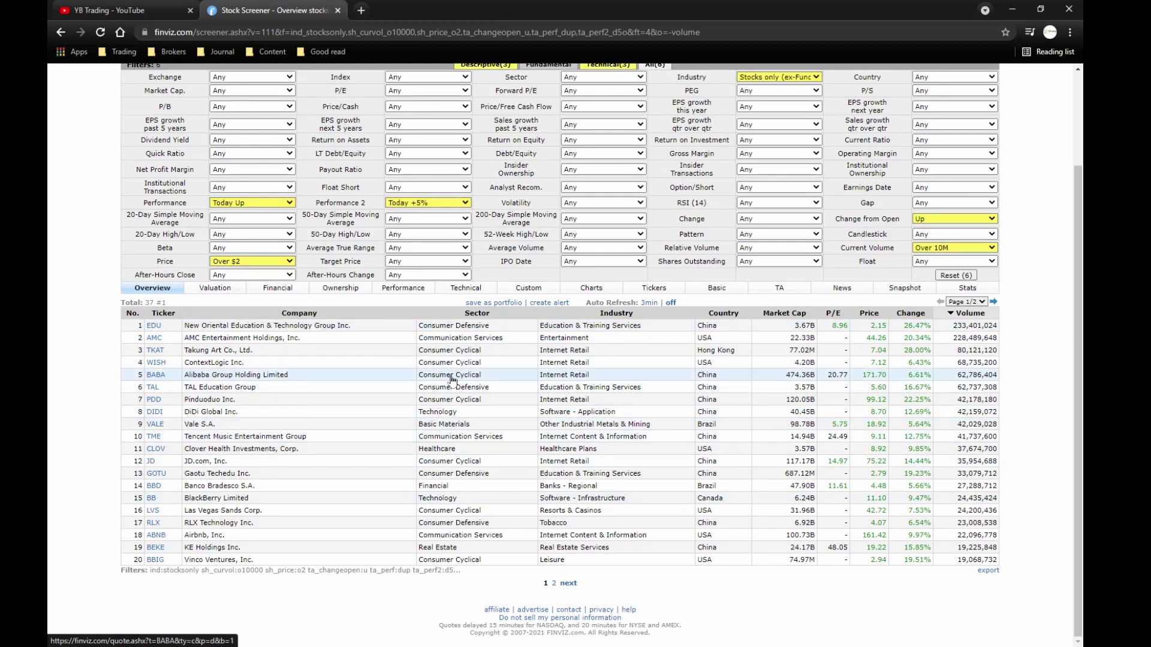
{"action": "mouse_move", "coordinate": [161, 330]}
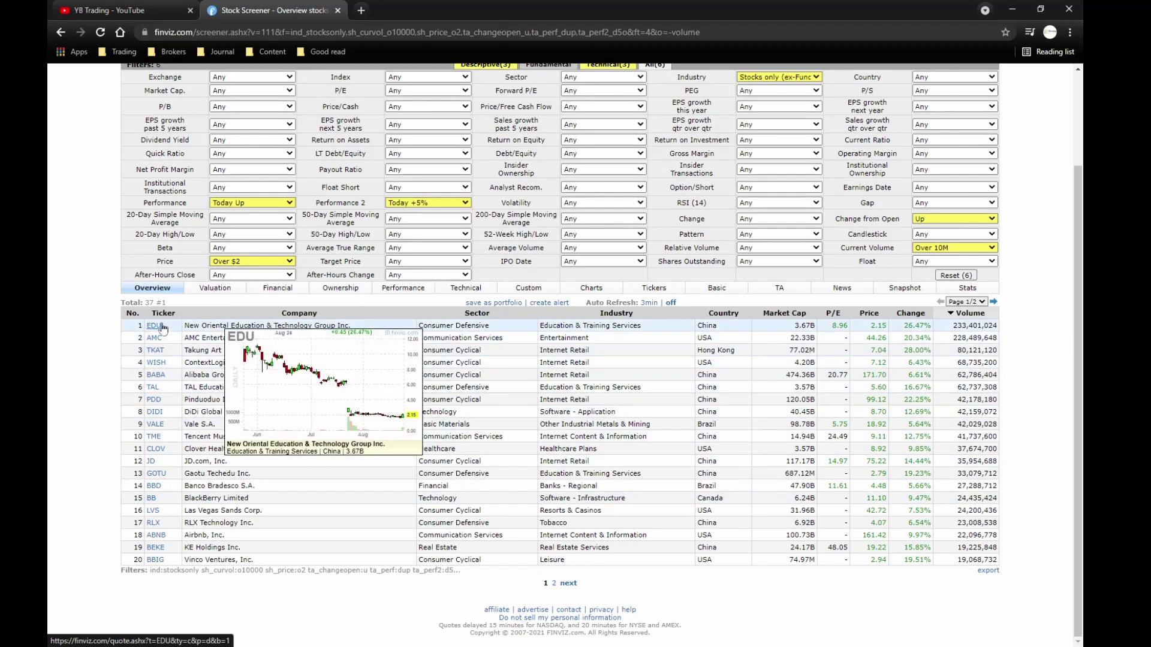
{"action": "mouse_move", "coordinate": [159, 353]}
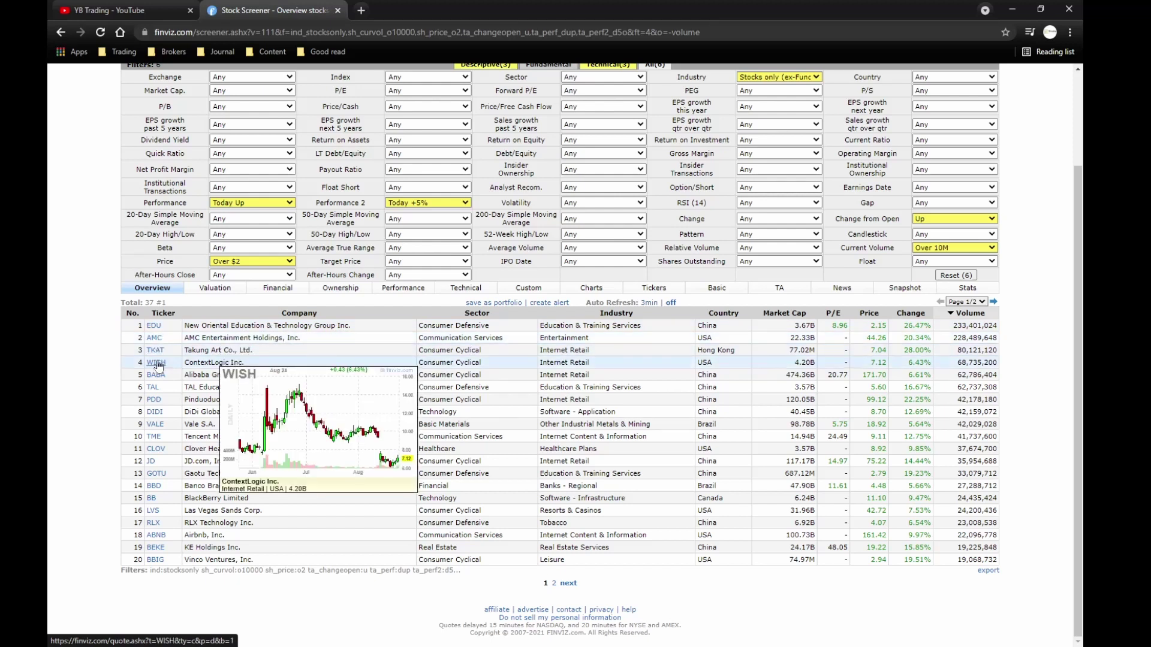
{"action": "mouse_move", "coordinate": [156, 391]}
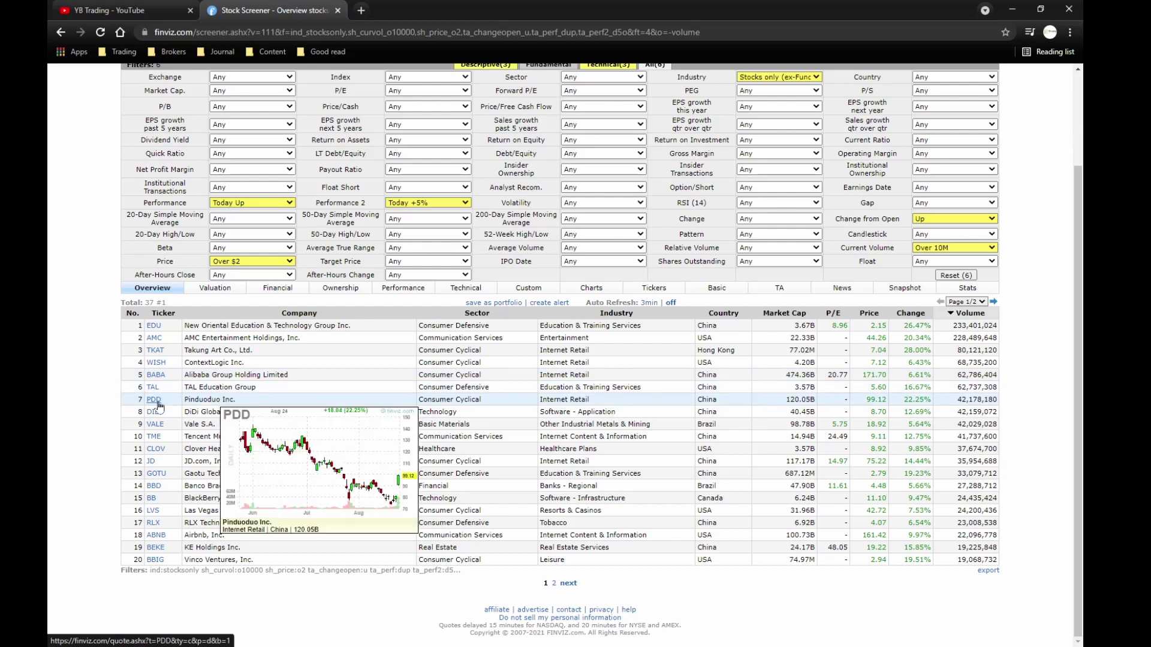
Open the PDD quote page and examine its daily chart, fundamentals, analyst ratings and news headlines
{"action": "left_click", "coordinate": [158, 404]}
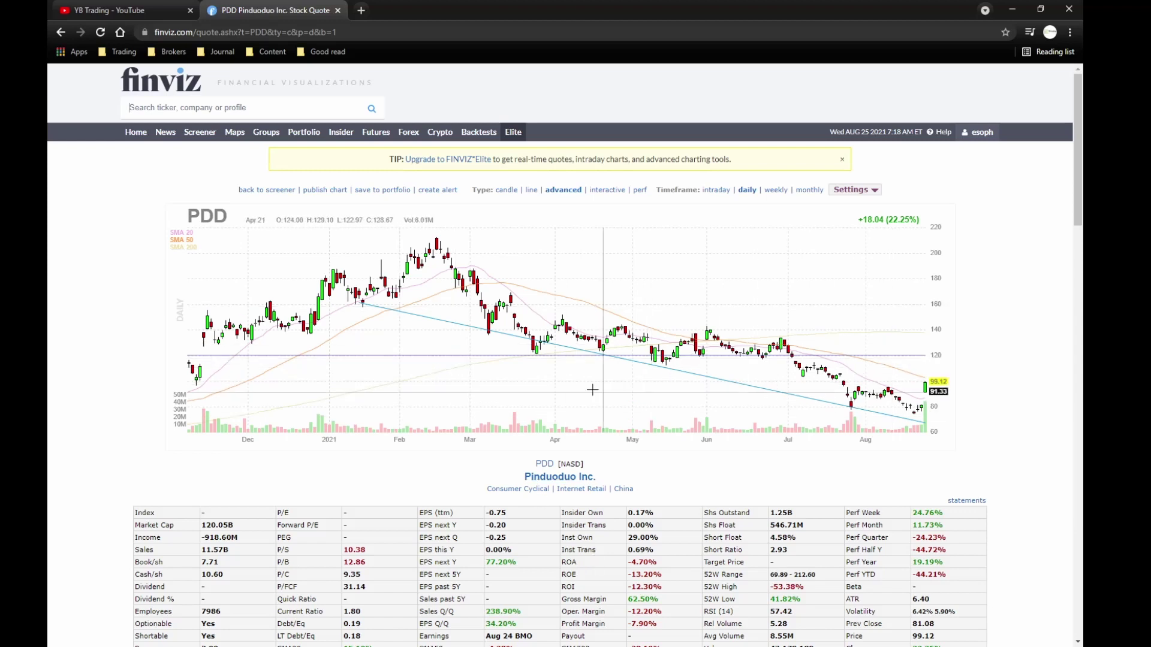
{"action": "scroll", "coordinate": [592, 390], "scroll_direction": "down", "scroll_amount": 9}
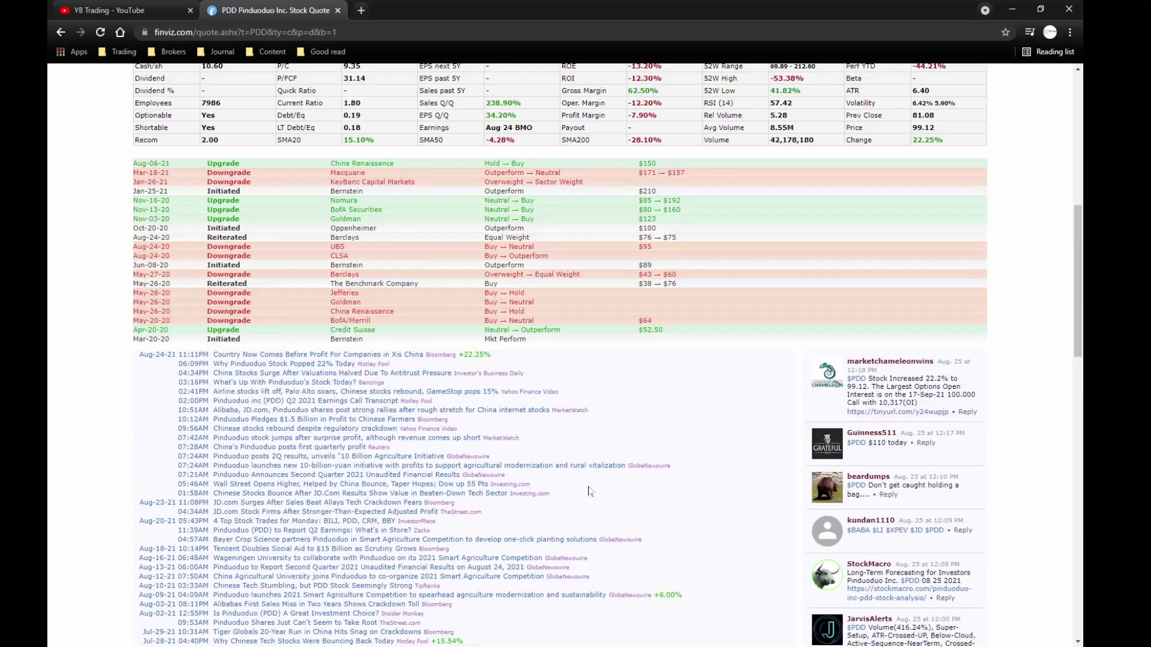
{"action": "scroll", "coordinate": [590, 491], "scroll_direction": "up", "scroll_amount": 6}
{"action": "scroll", "coordinate": [582, 458], "scroll_direction": "down", "scroll_amount": 5}
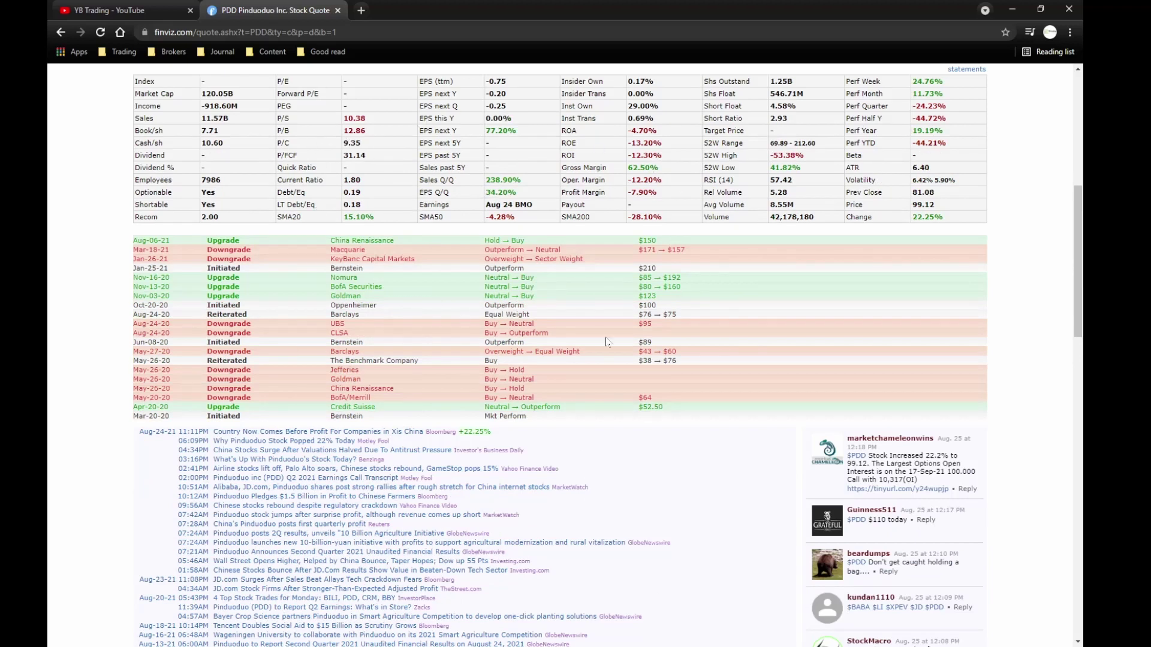
{"action": "scroll", "coordinate": [629, 341], "scroll_direction": "down", "scroll_amount": 2}
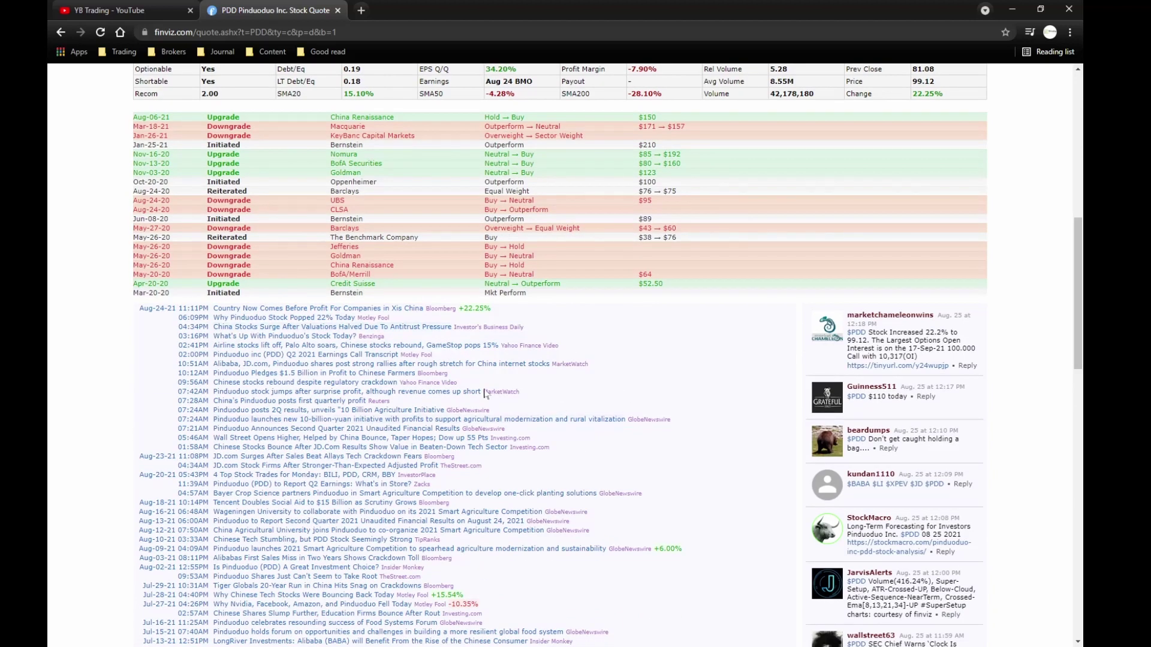
{"action": "scroll", "coordinate": [613, 484], "scroll_direction": "up", "scroll_amount": 5}
{"action": "scroll", "coordinate": [619, 486], "scroll_direction": "up", "scroll_amount": 3}
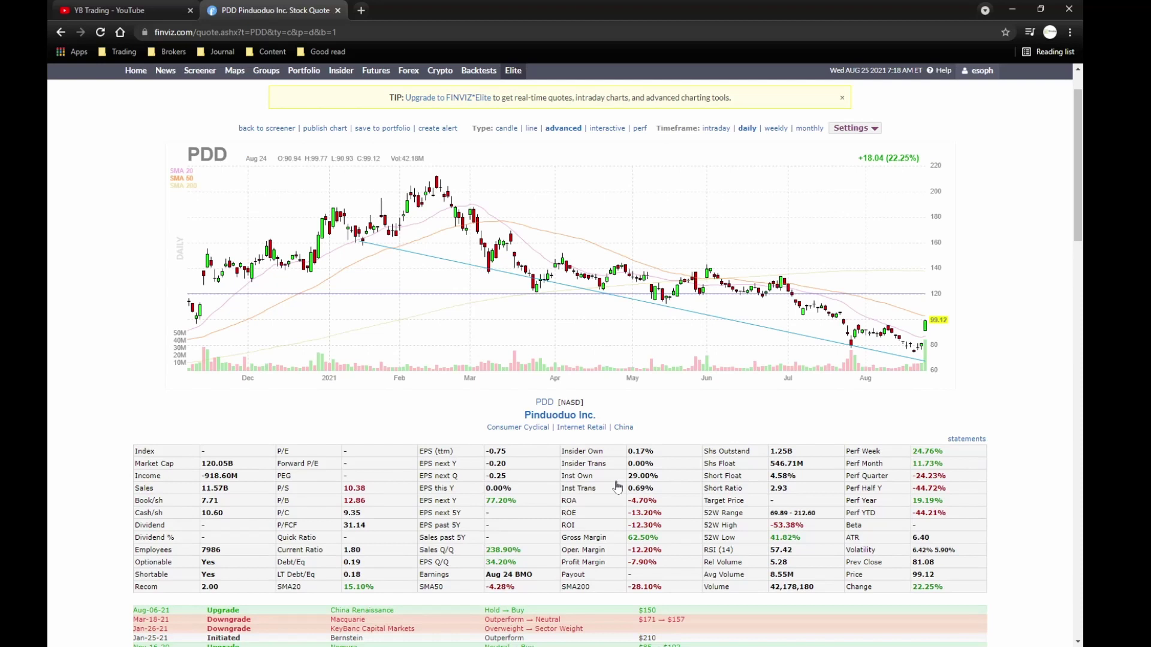
{"action": "scroll", "coordinate": [618, 486], "scroll_direction": "up", "scroll_amount": 1}
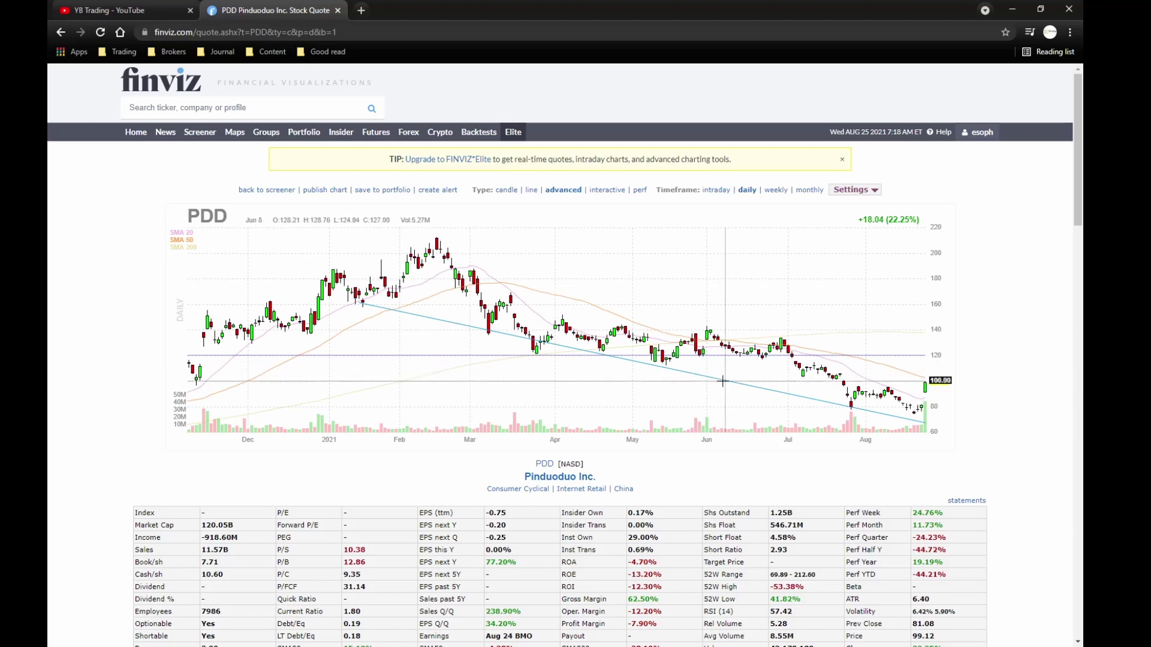
Return to the screener results and preview the charts of the lower-ranked tickers such as BBIG and LVS
{"action": "key", "text": "alt+Left"}
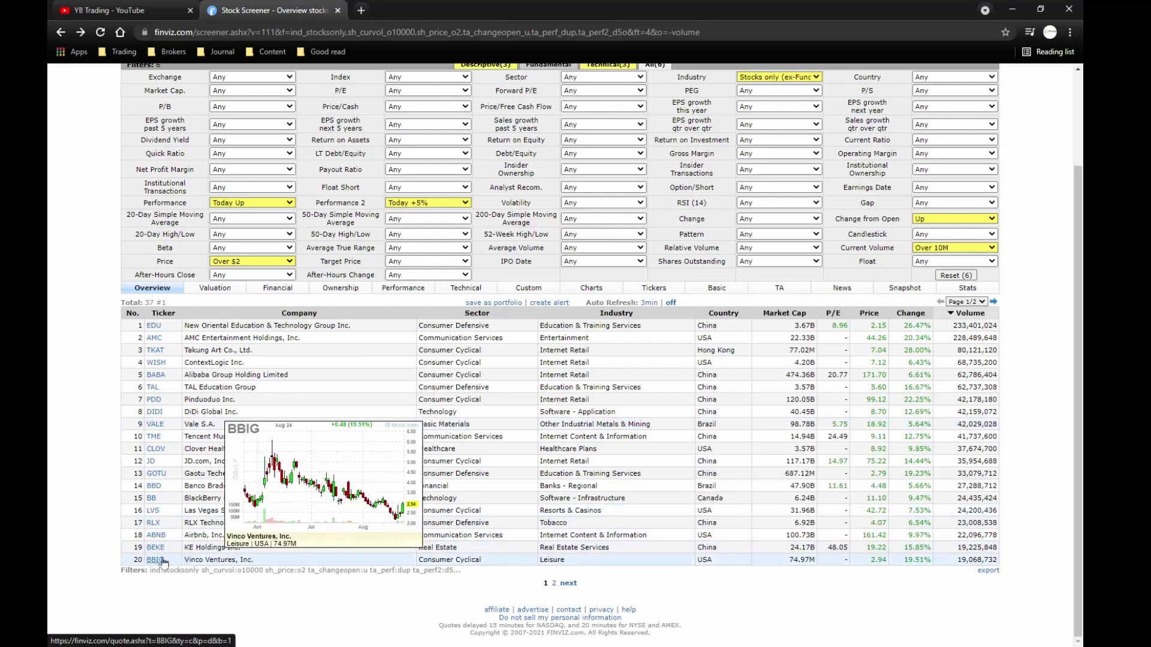
{"action": "mouse_move", "coordinate": [163, 553]}
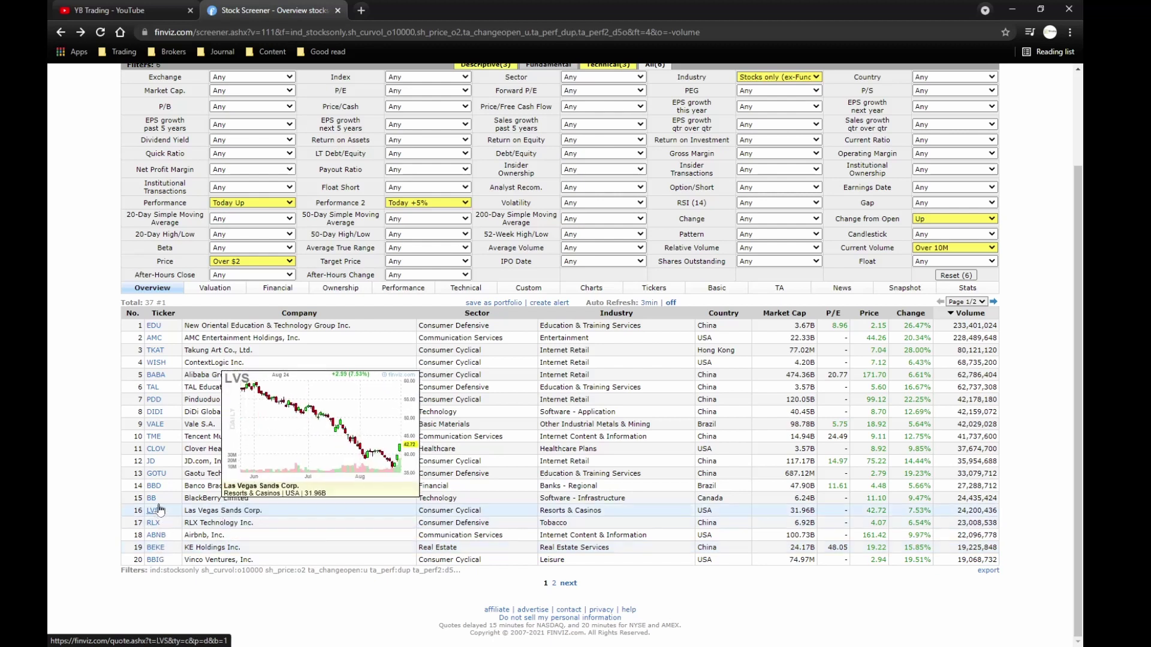
{"action": "mouse_move", "coordinate": [172, 457]}
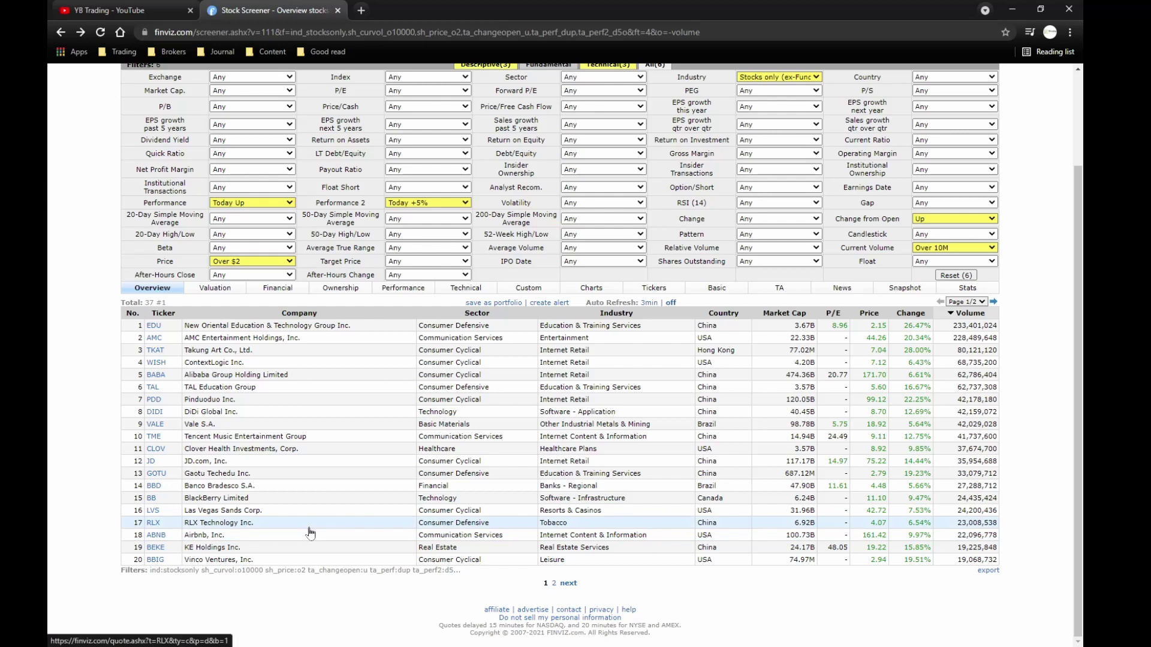
Look through the list of saved screener presets without switching presets, and read the explanation of the Order setting
{"action": "scroll", "coordinate": [106, 398], "scroll_direction": "up", "scroll_amount": 2}
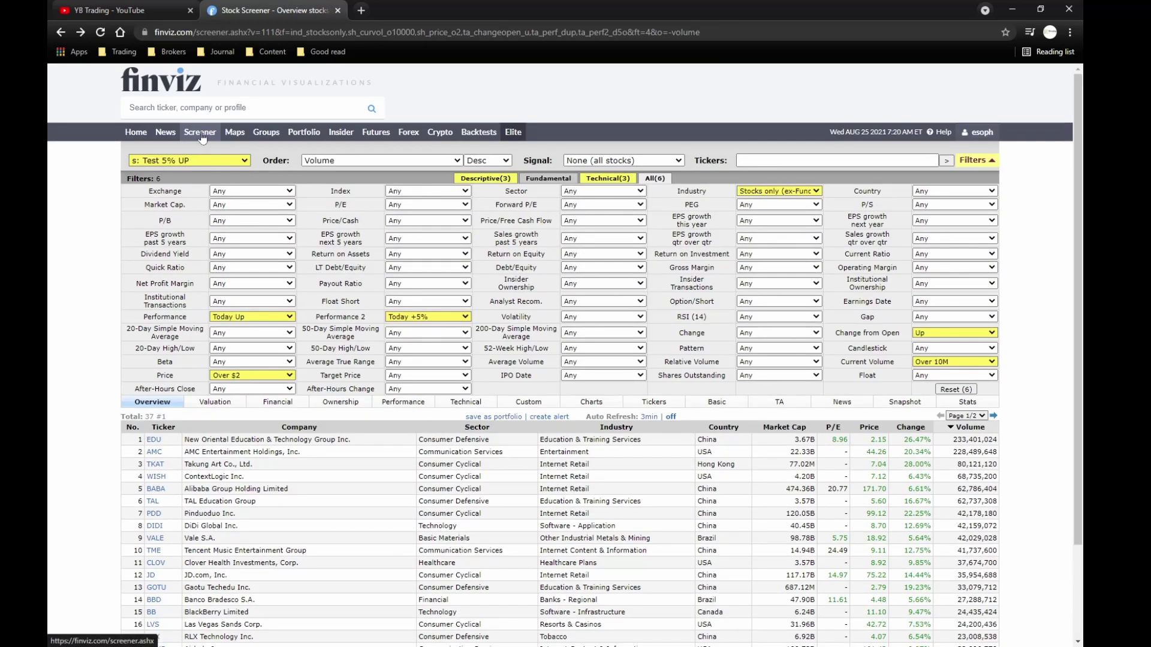
{"action": "left_click", "coordinate": [244, 161]}
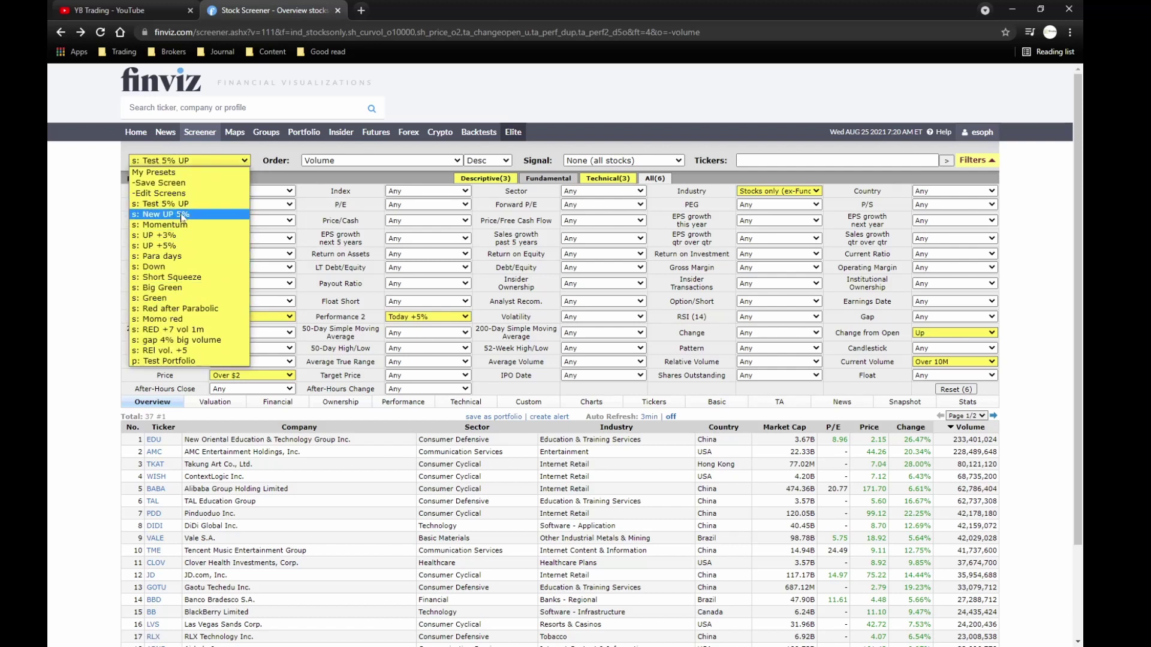
{"action": "left_click", "coordinate": [88, 248]}
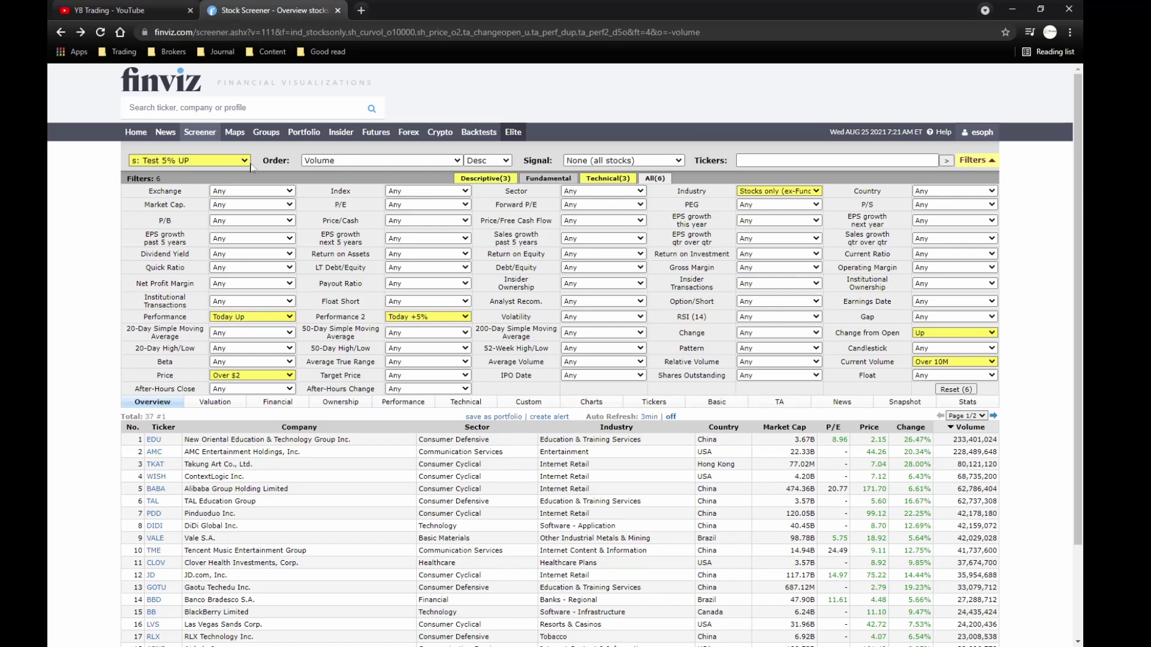
{"action": "mouse_move", "coordinate": [275, 164]}
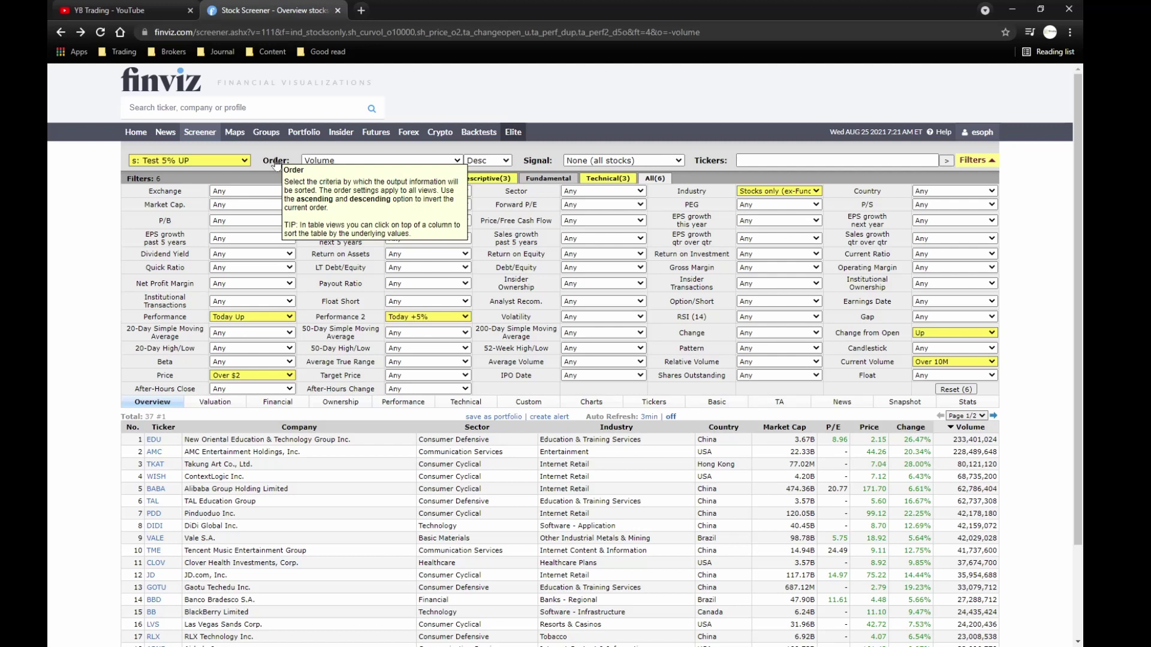
View the S&P 500 map and the sector performance bar charts under Groups, focusing on 1-day relative performance
{"action": "left_click", "coordinate": [234, 132]}
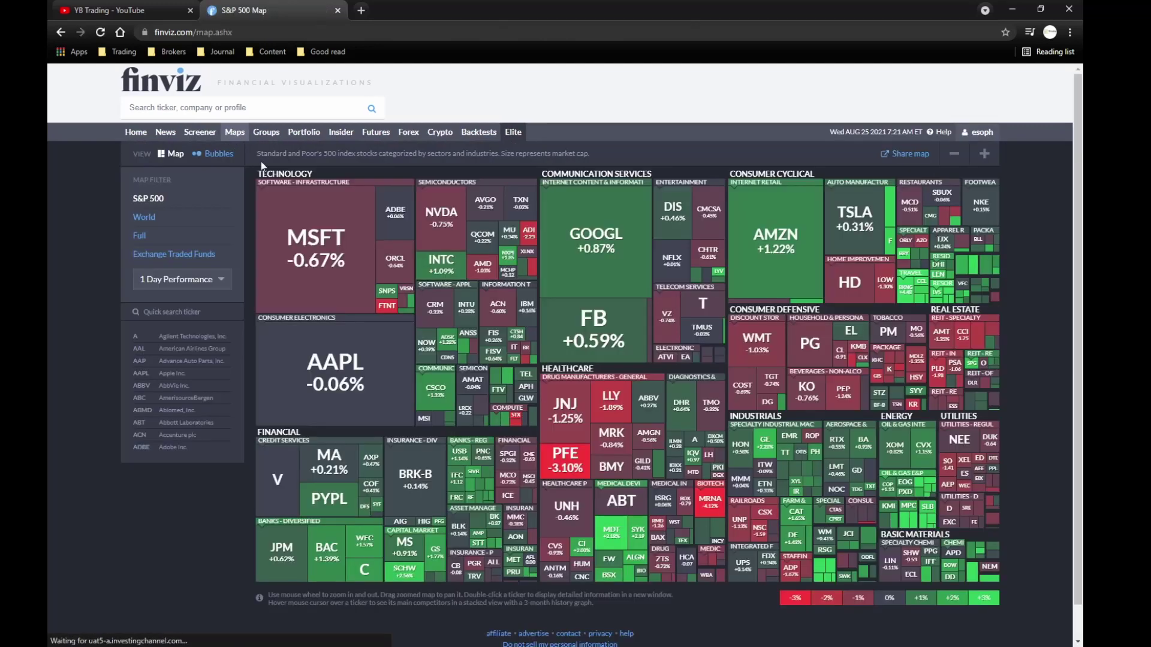
{"action": "left_click", "coordinate": [267, 132]}
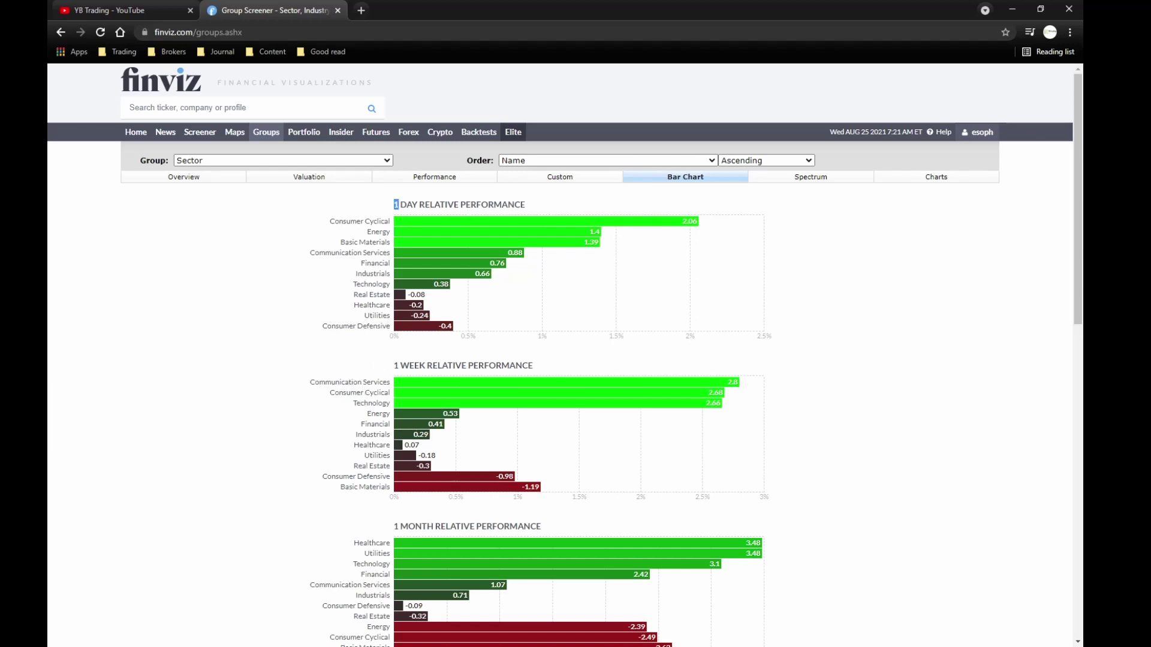
{"action": "left_click_drag", "start_coordinate": [399, 204], "coordinate": [434, 331]}
{"action": "left_click", "coordinate": [302, 364]}
Open Test Portfolio for editing and enter CLOV as the ticker in the second row
{"action": "left_click", "coordinate": [310, 139]}
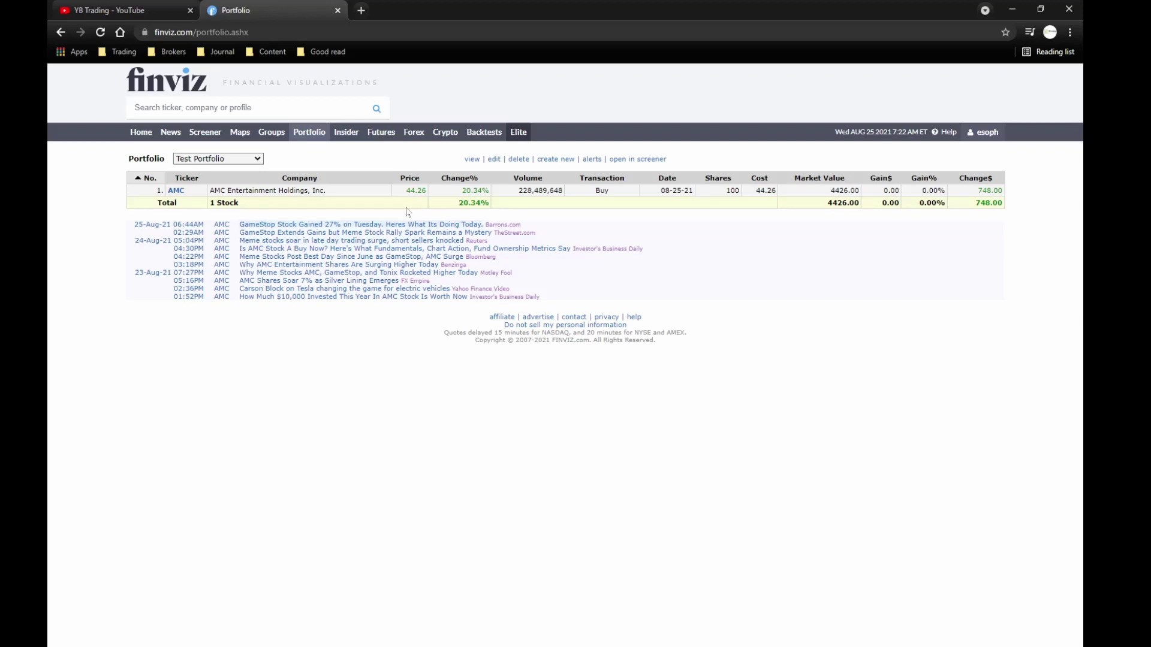
{"action": "left_click", "coordinate": [494, 161]}
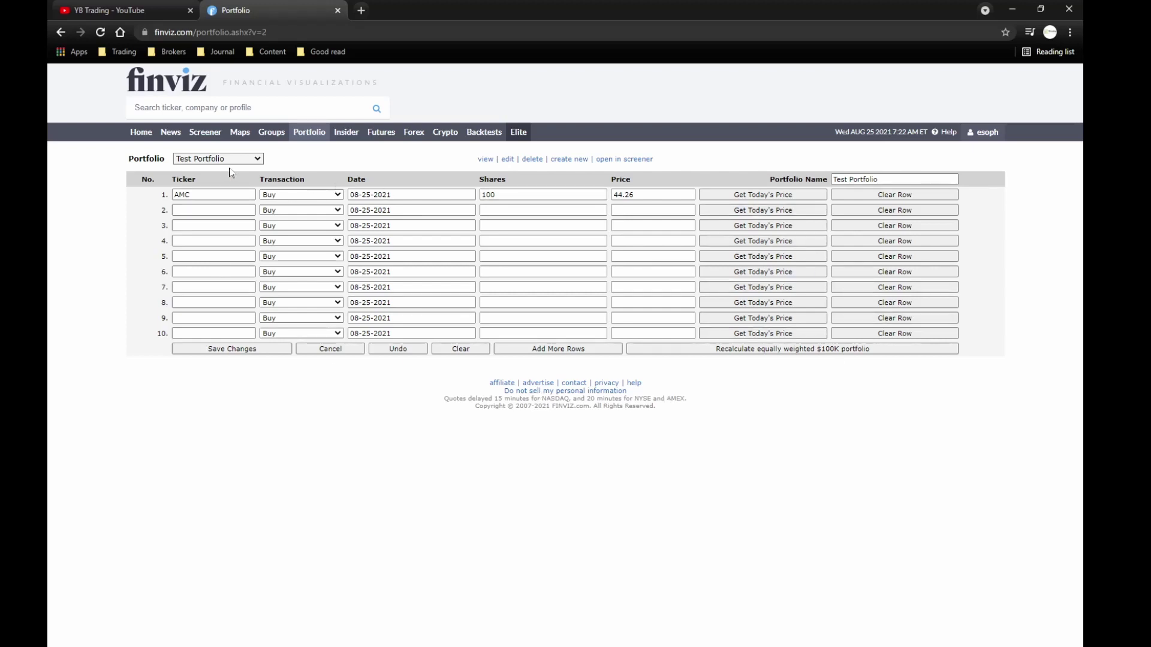
{"action": "left_click", "coordinate": [213, 210]}
{"action": "left_click", "coordinate": [213, 209]}
{"action": "type", "text": "clov"}
{"action": "key", "text": "Tab"}
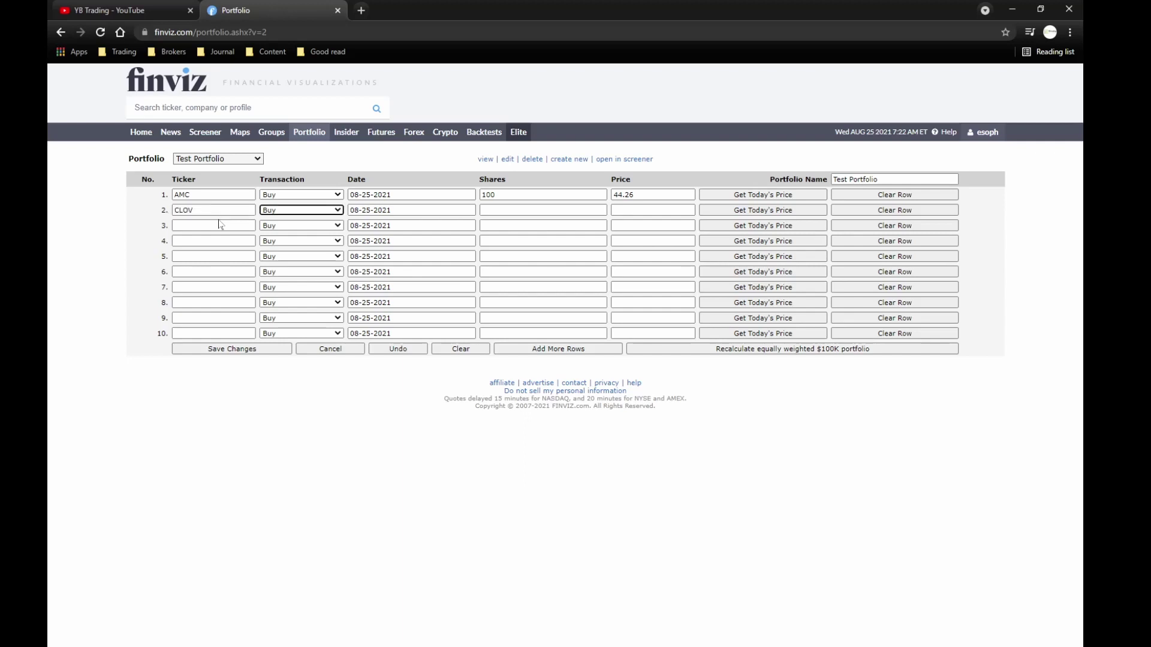
Set the CLOV position to 100 shares at today's price and save the portfolio changes
{"action": "left_click", "coordinate": [400, 209]}
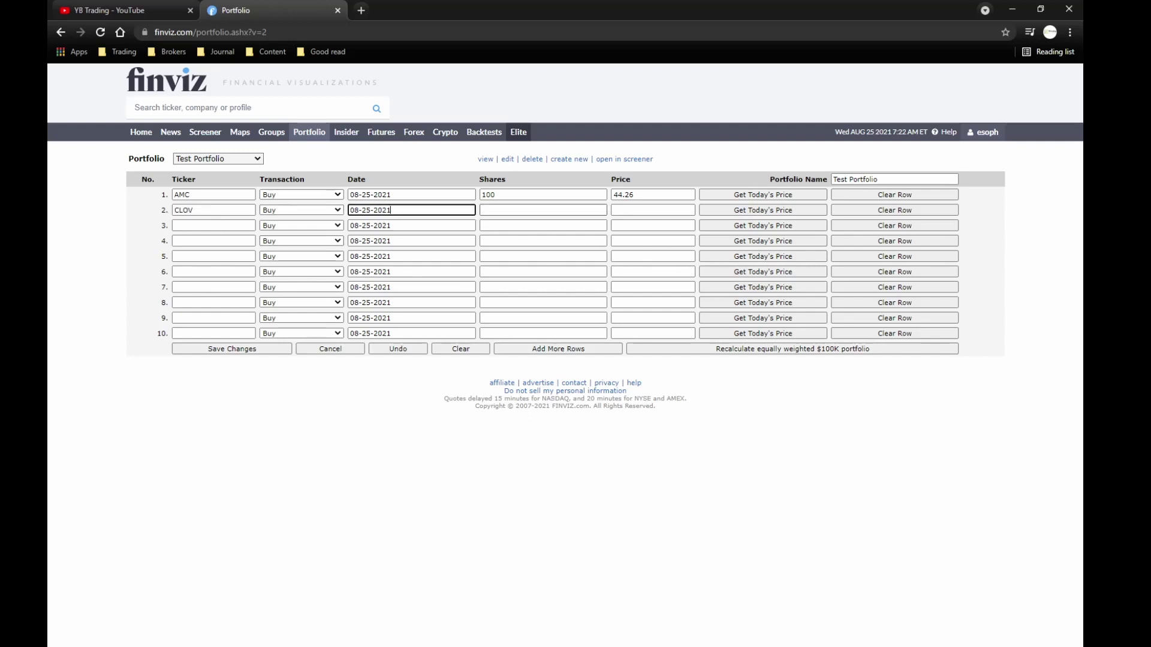
{"action": "left_click", "coordinate": [543, 210]}
{"action": "type", "text": "100"}
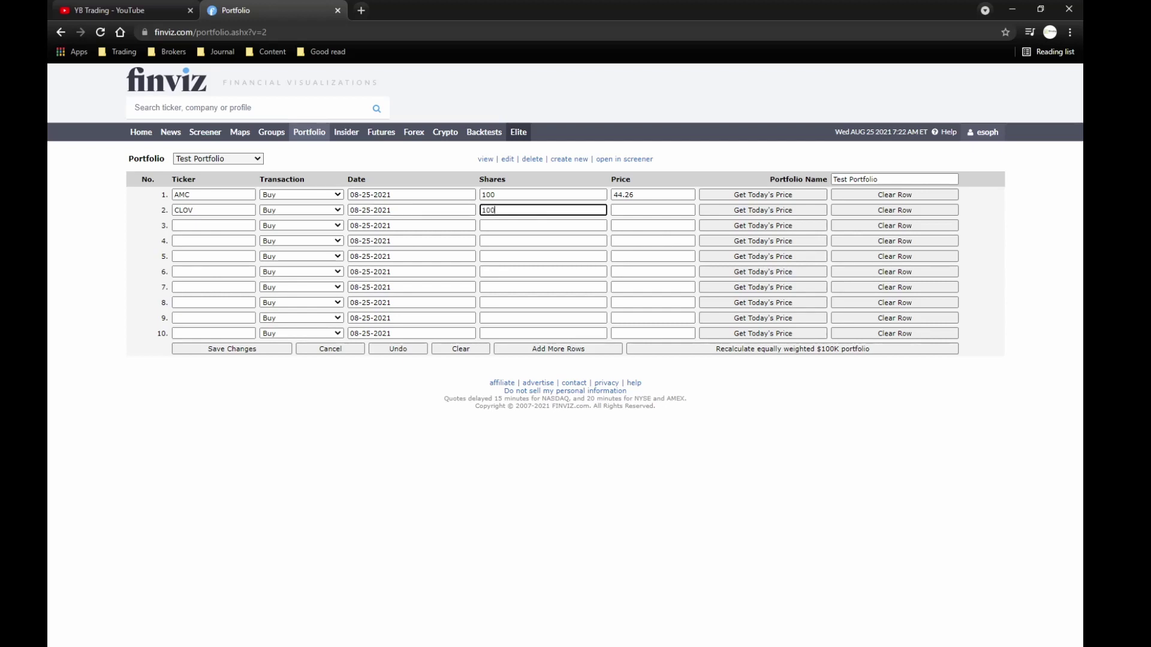
{"action": "key", "text": "Tab"}
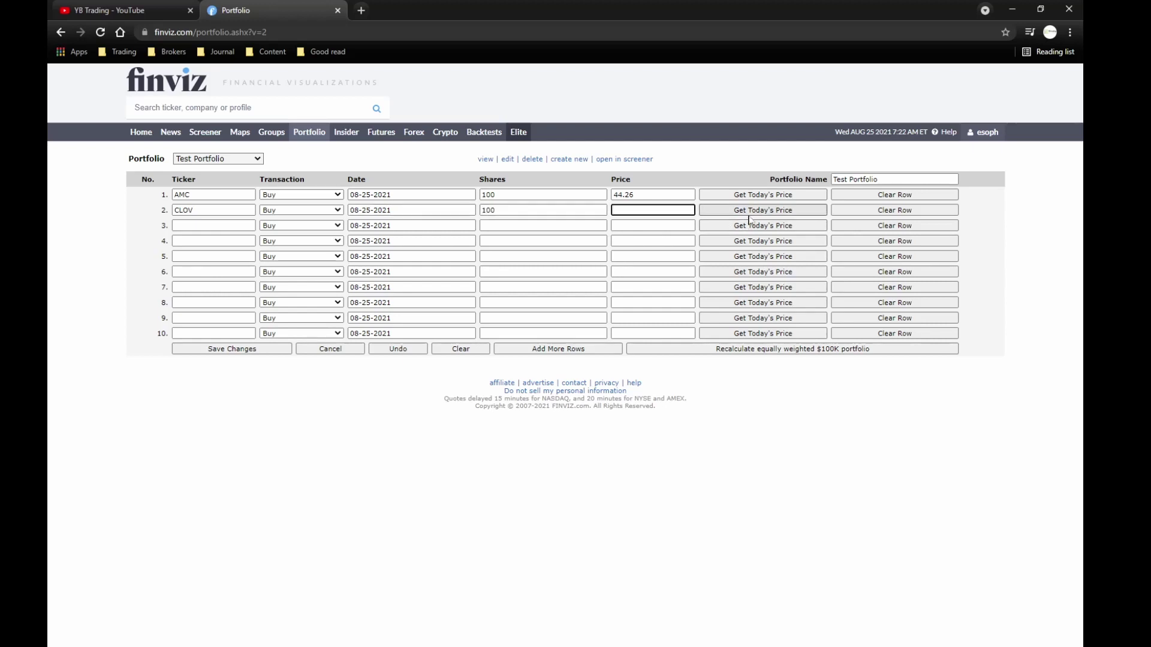
{"action": "left_click", "coordinate": [739, 214]}
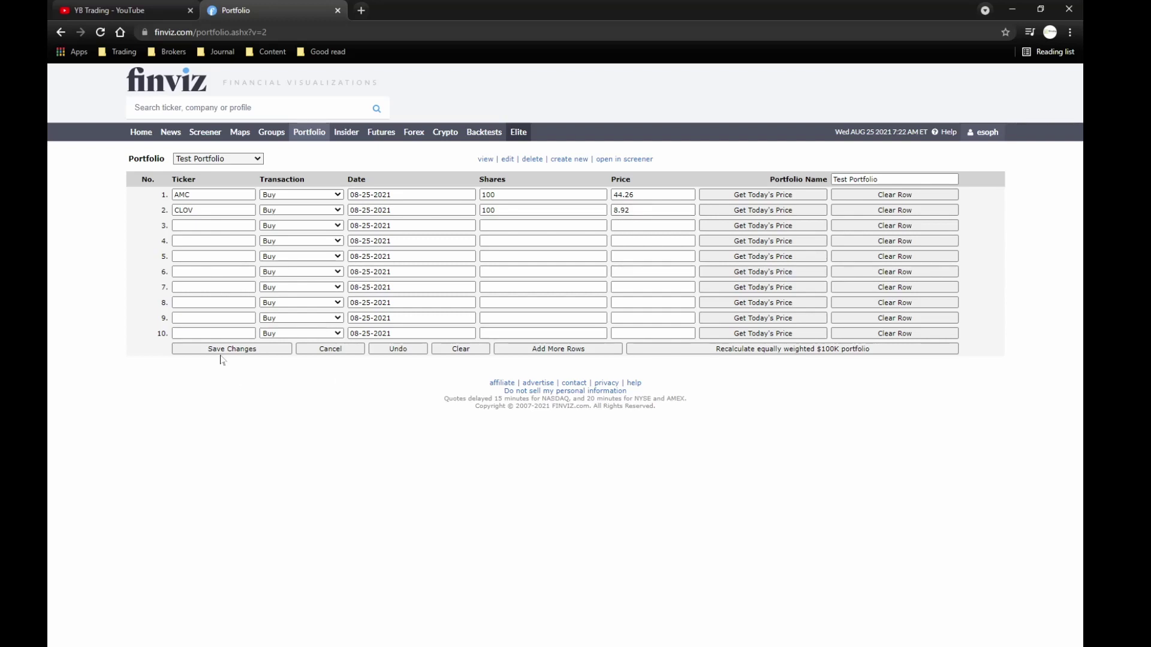
{"action": "left_click", "coordinate": [935, 179]}
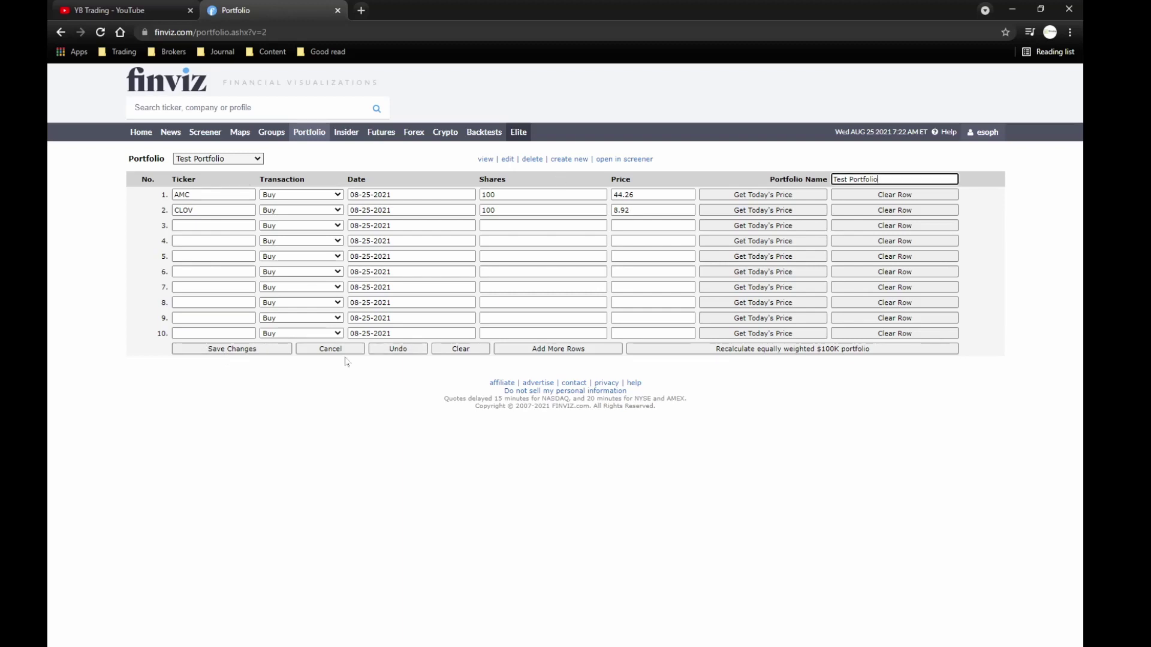
{"action": "left_click", "coordinate": [246, 350]}
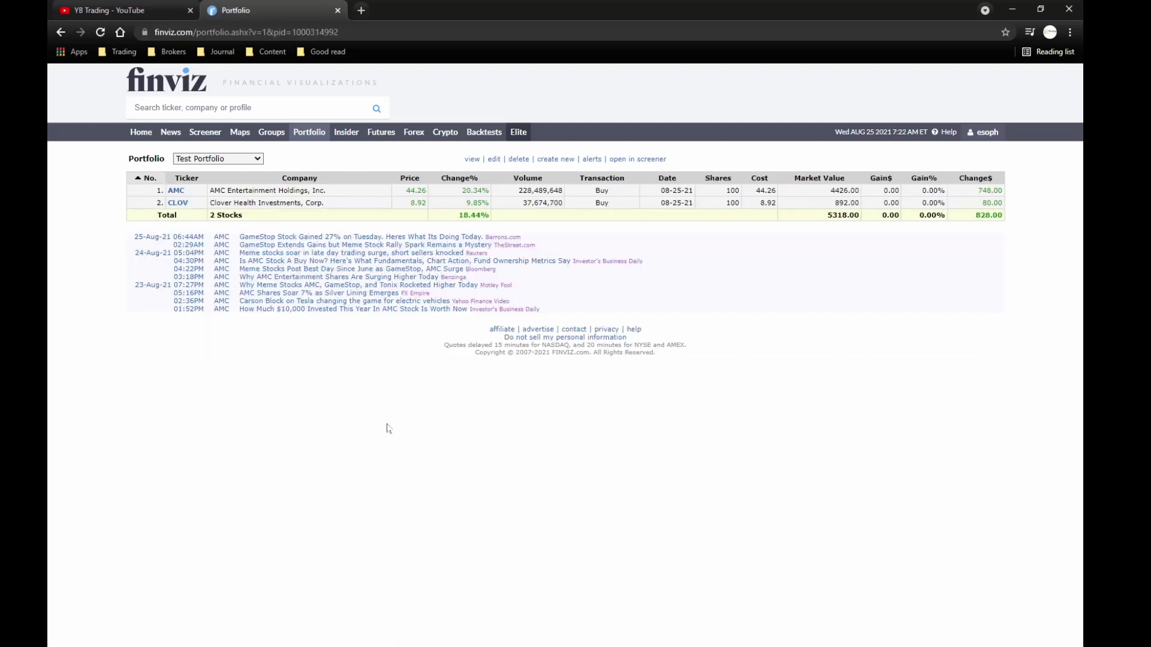
Look over the saved portfolio, then view the latest insider trading list and the crypto quotes
{"action": "mouse_move", "coordinate": [188, 195]}
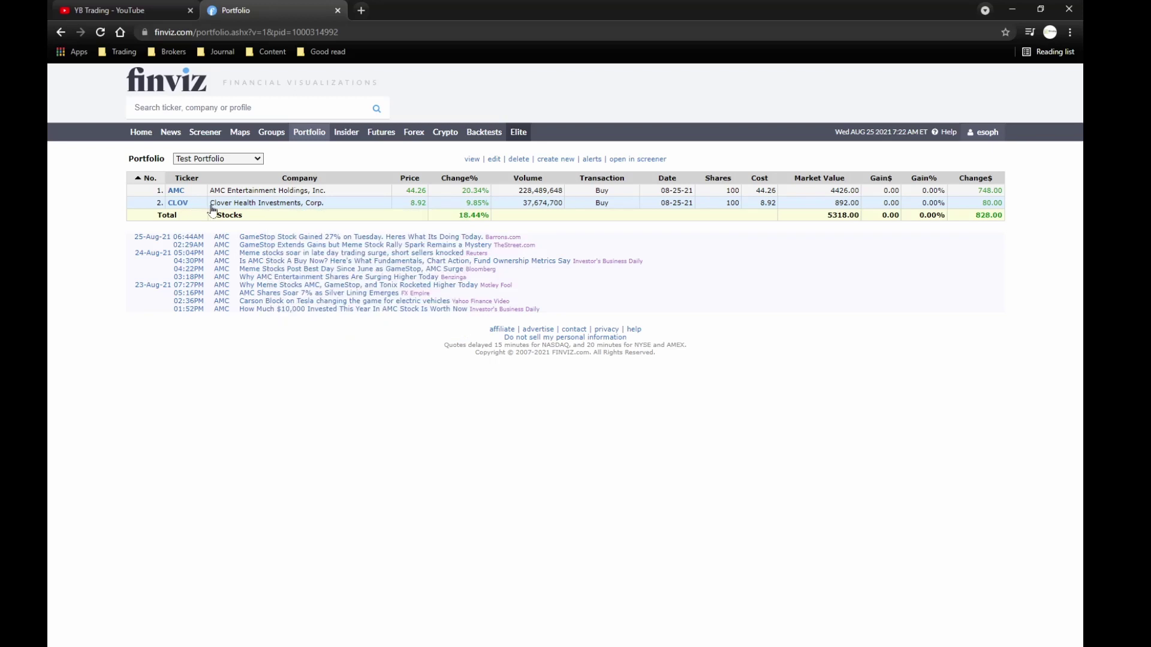
{"action": "left_click", "coordinate": [345, 138]}
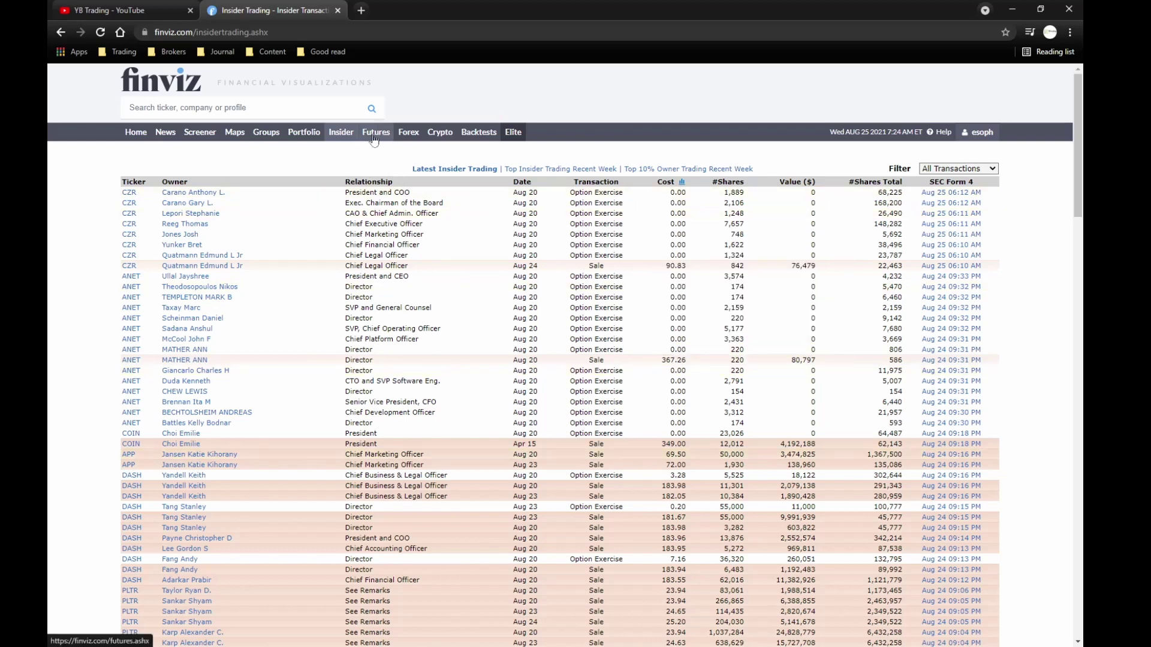
{"action": "left_click", "coordinate": [439, 135]}
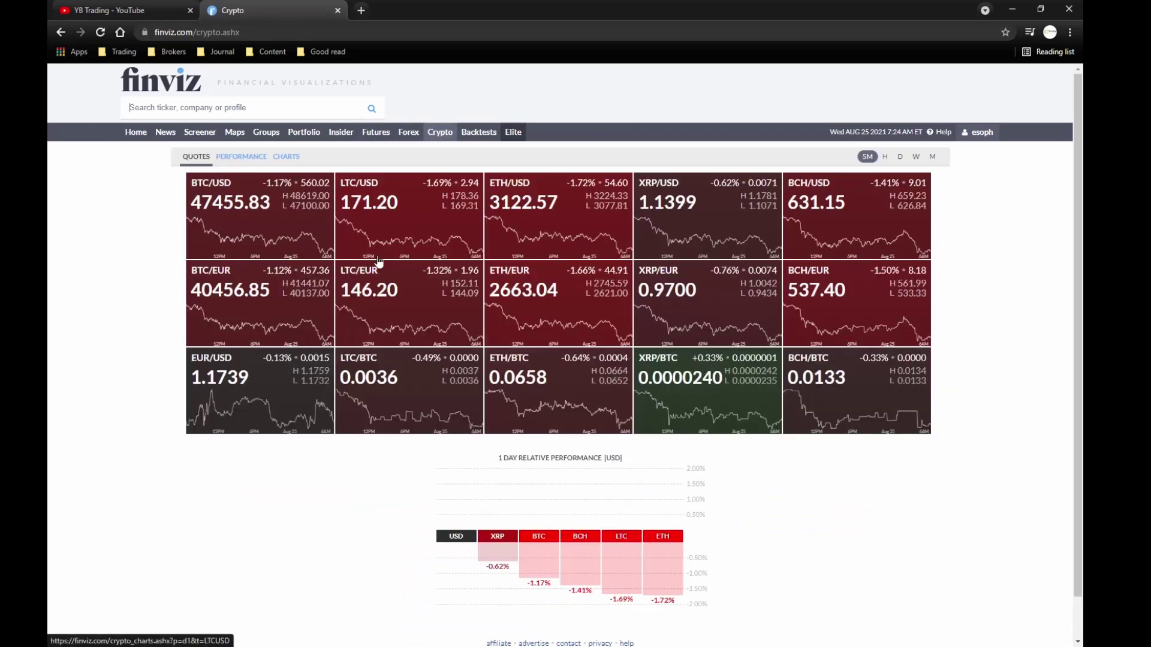